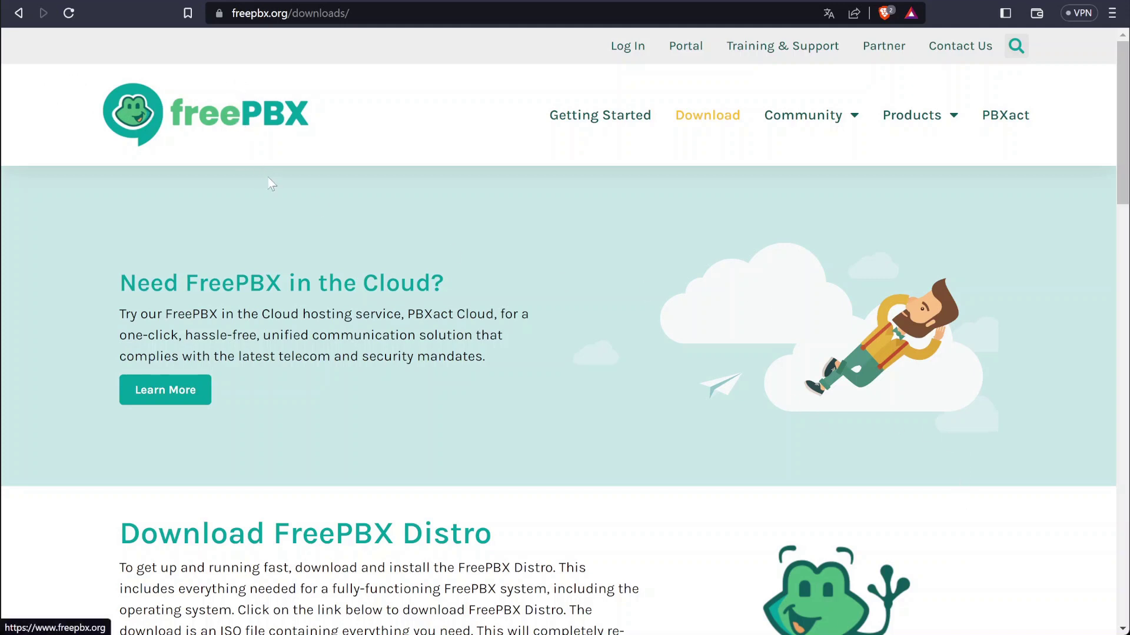
Open the FreePBX 16 download form, dismiss it, and return to the Download FreePBX Distro section
scroll(268, 182, "down", 3)
scroll(269, 181, "down", 4)
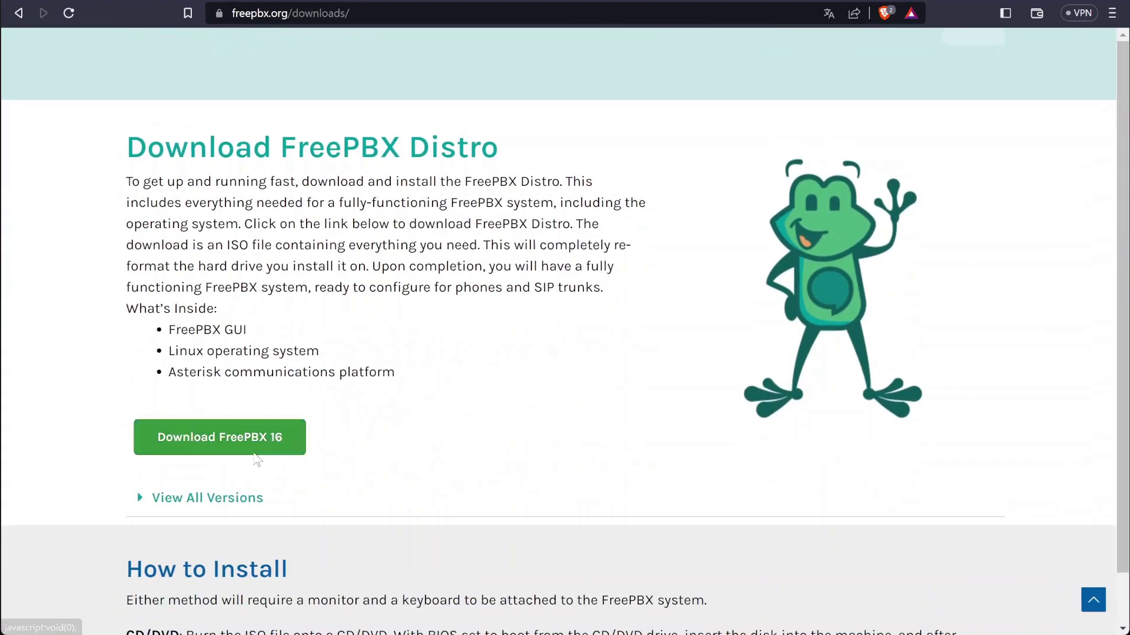
left_click(241, 450)
scroll(739, 401, "down", 2)
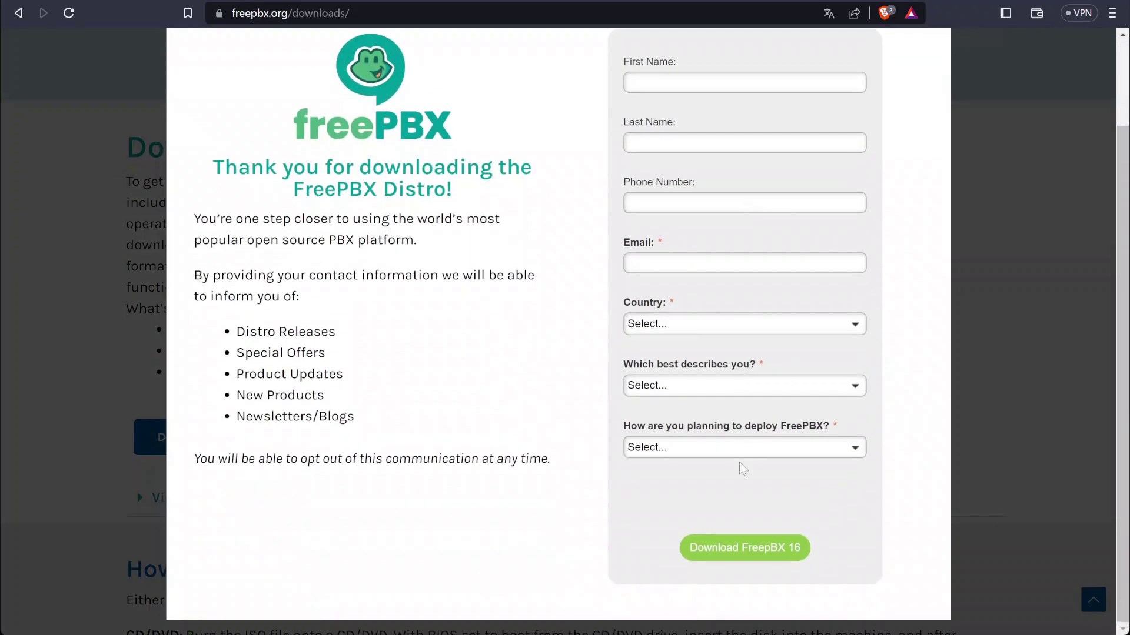
scroll(869, 344, "up", 2)
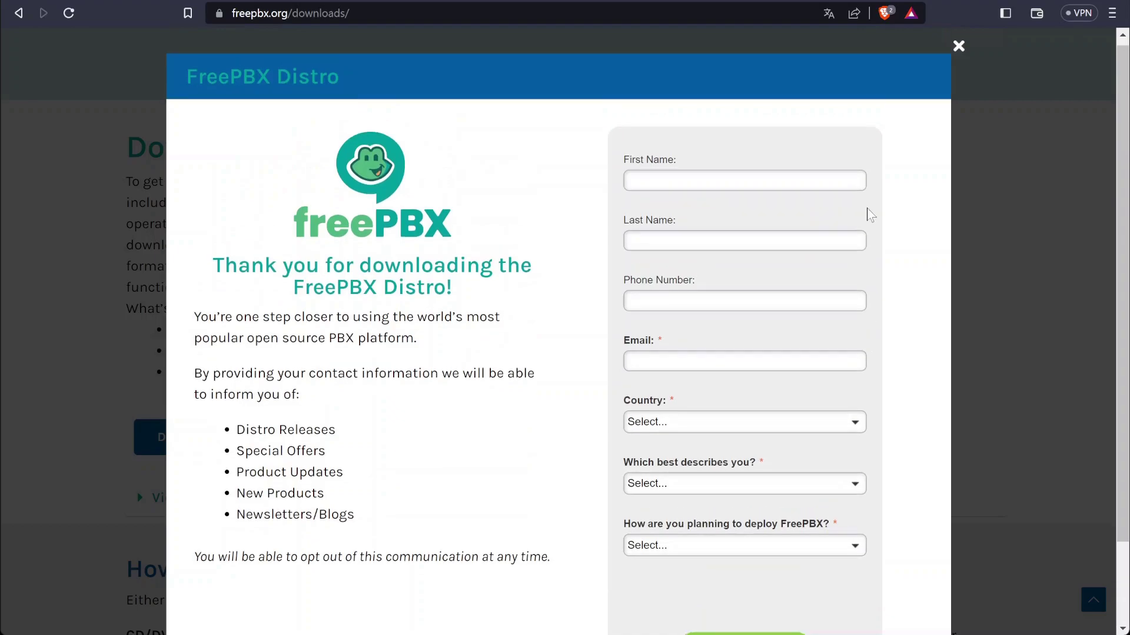
left_click(950, 49)
scroll(651, 245, "down", 4)
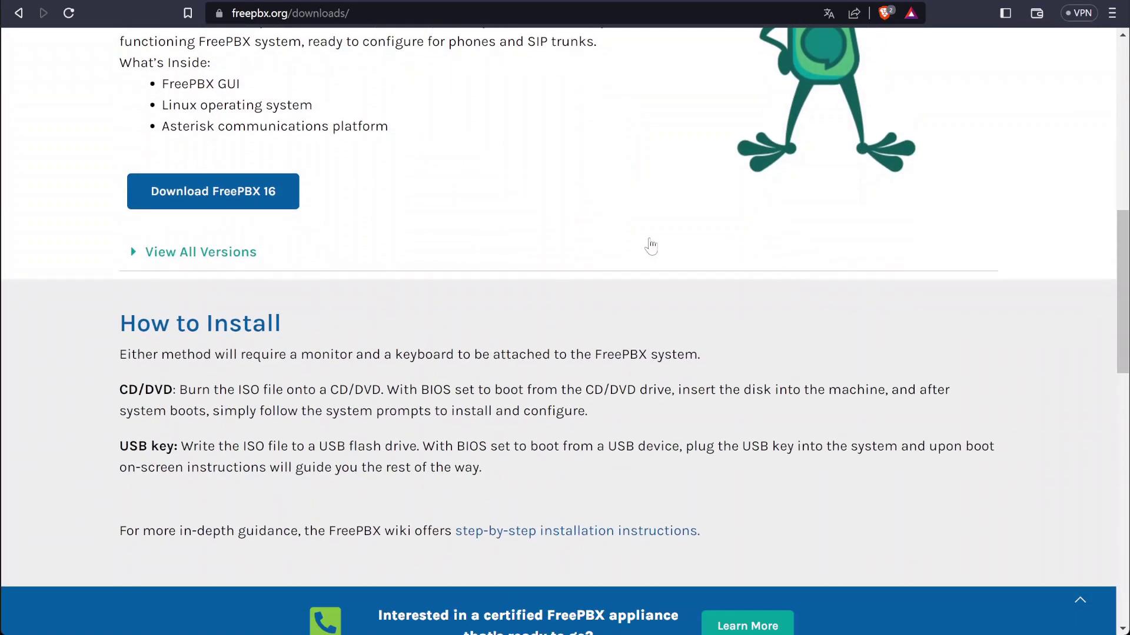
scroll(638, 259, "up", 4)
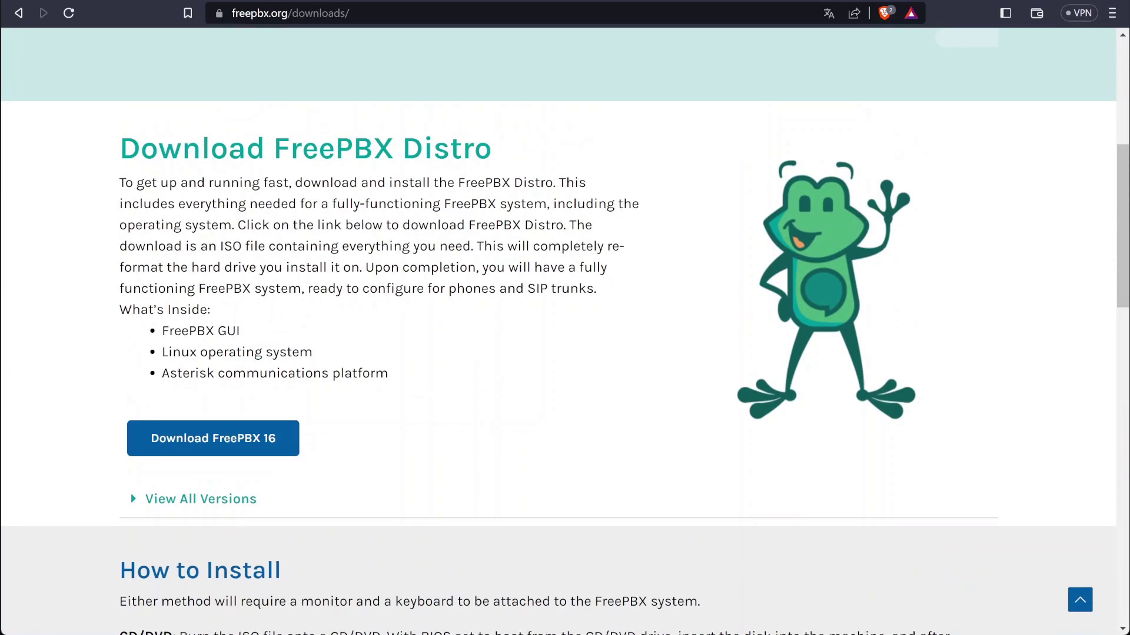
Start the freepbx VM and launch the FreePBX 16 (Asterisk 18) graphical VGA Standard installation
key("alt+Tab")
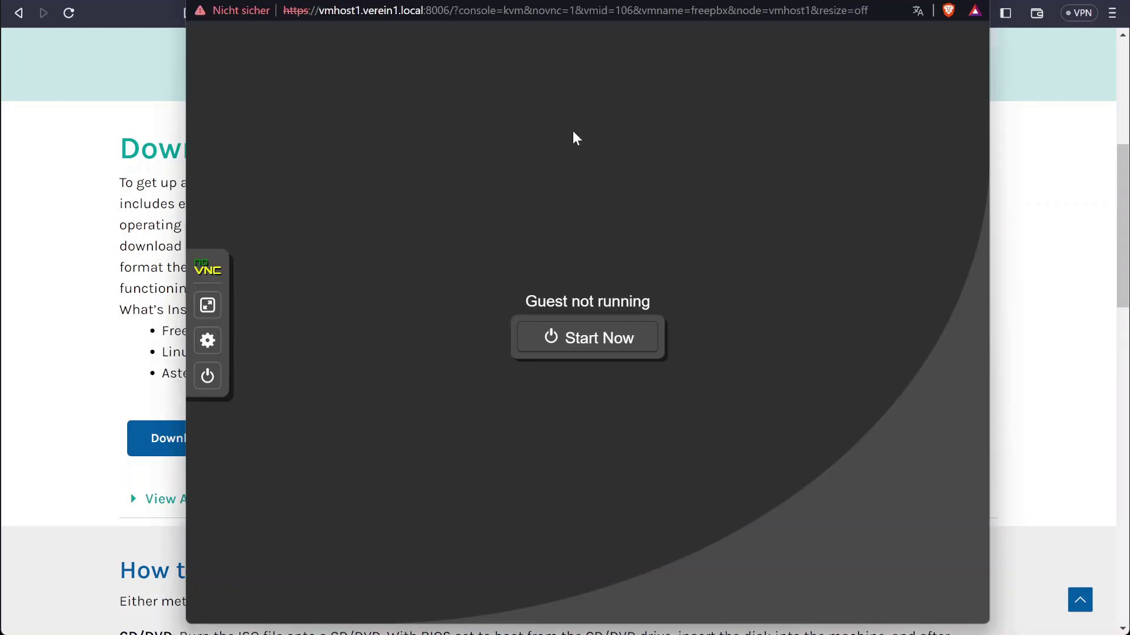
left_click(593, 337)
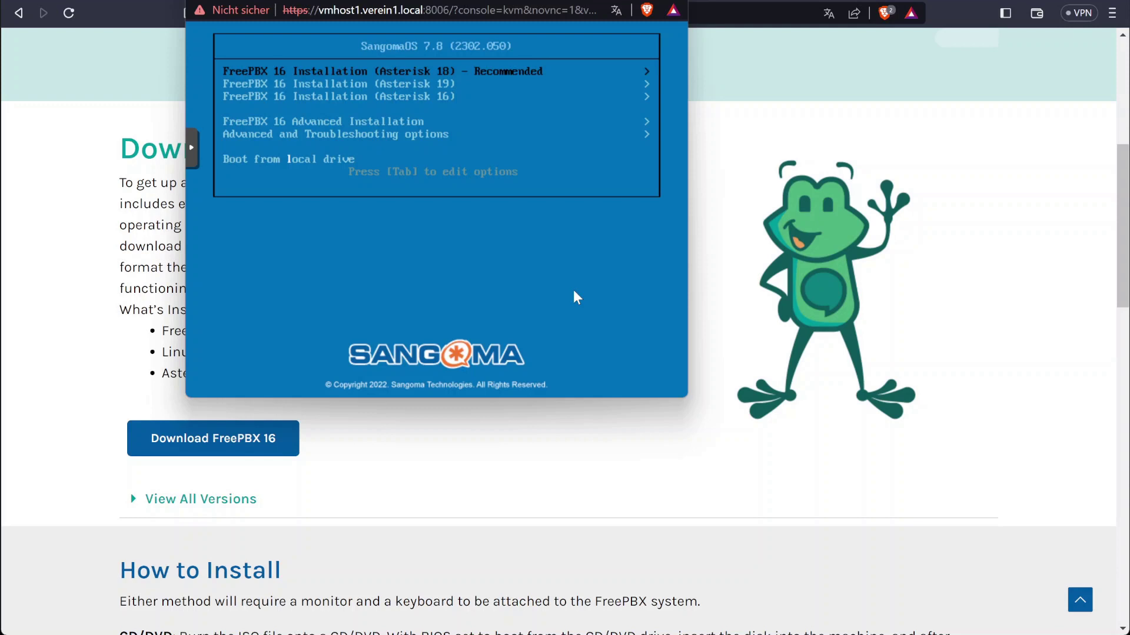
key("Return")
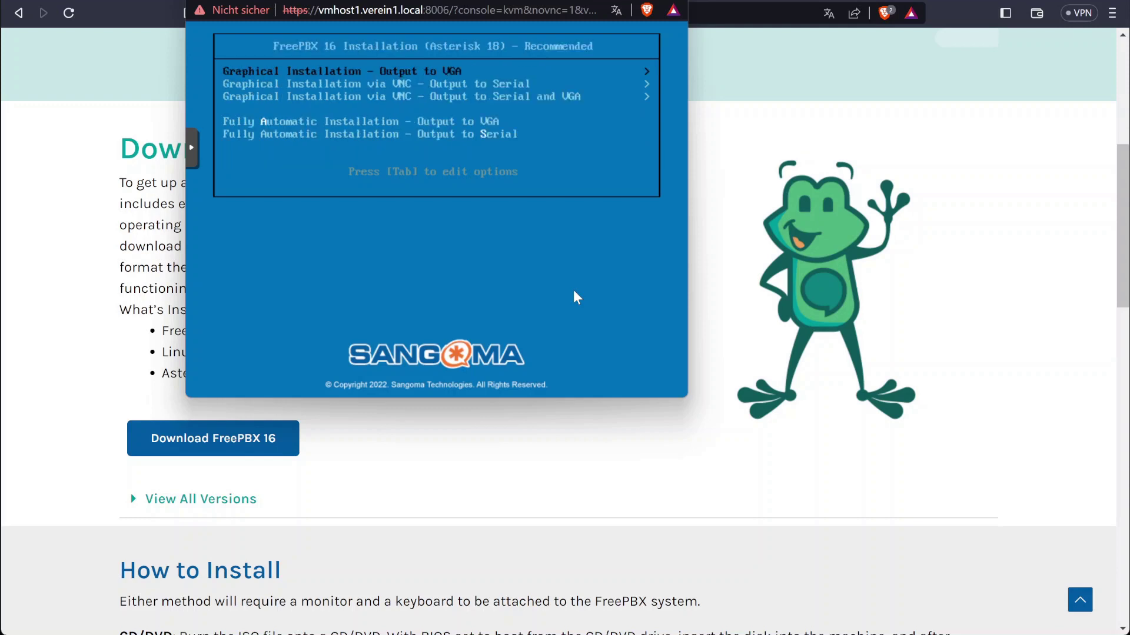
key("Return")
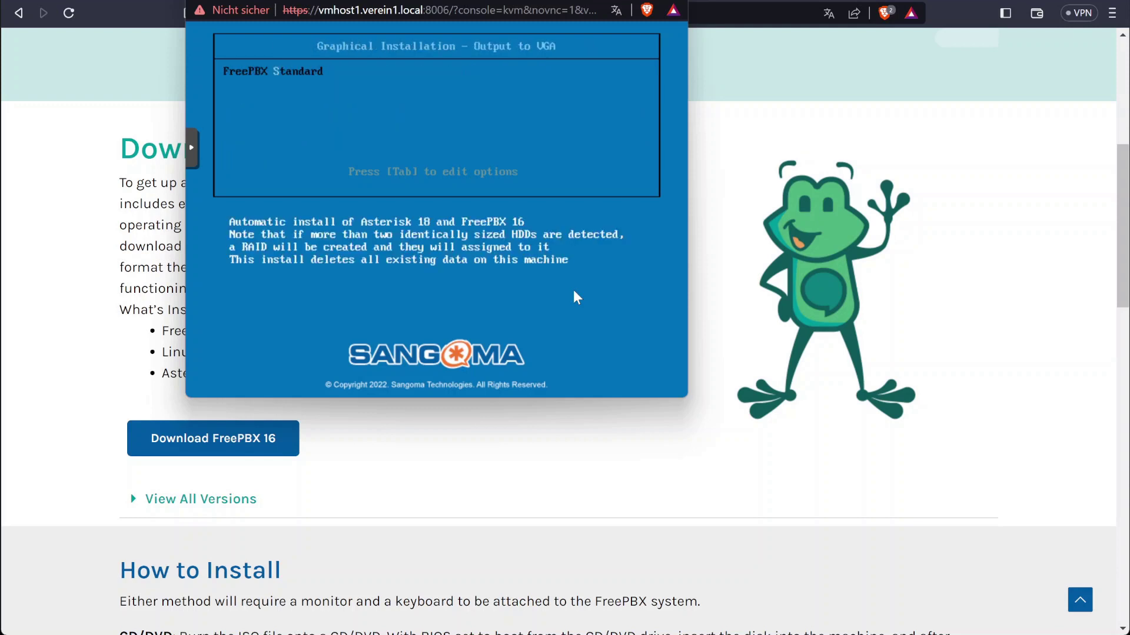
key("Return")
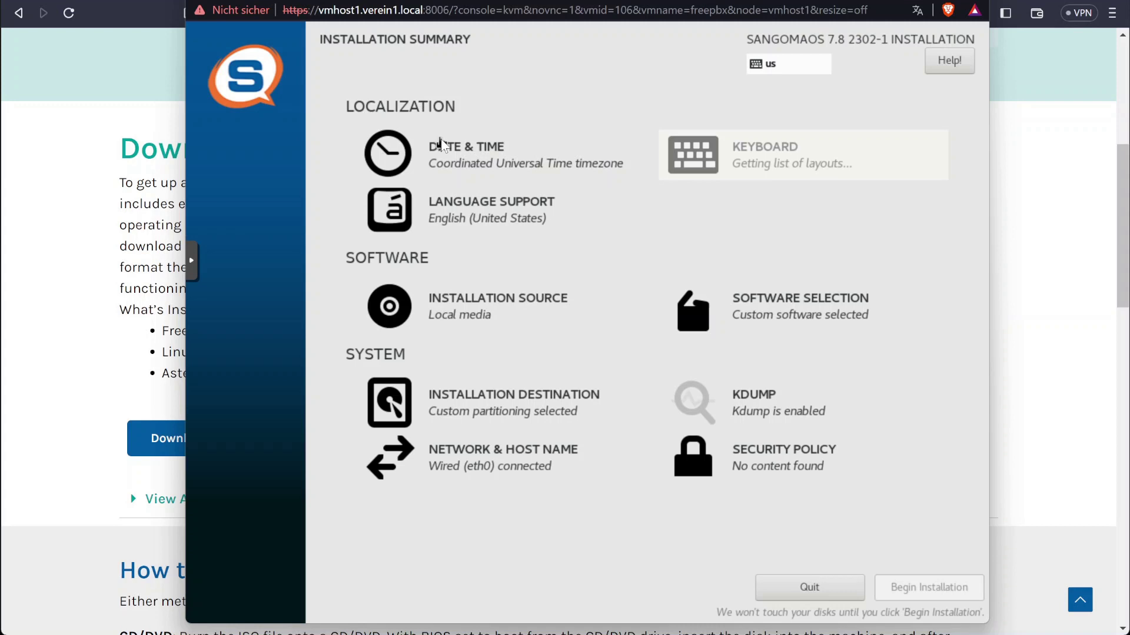
Pick Europe/Vienna as the installer time zone, then recheck it and keep Europe as the region
left_click(442, 147)
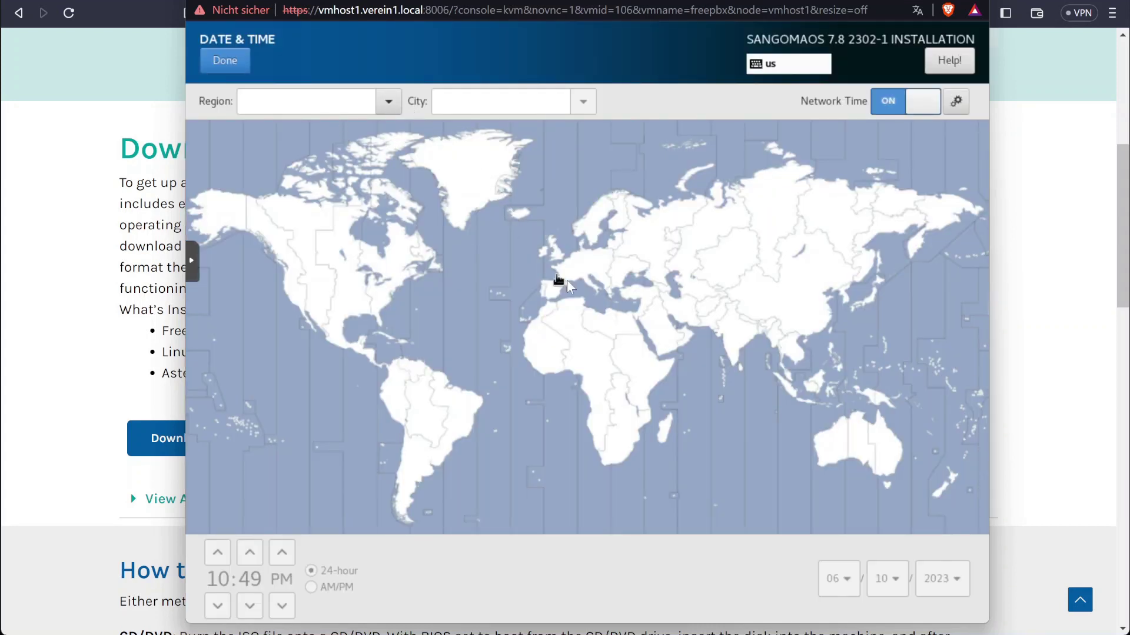
left_click(586, 274)
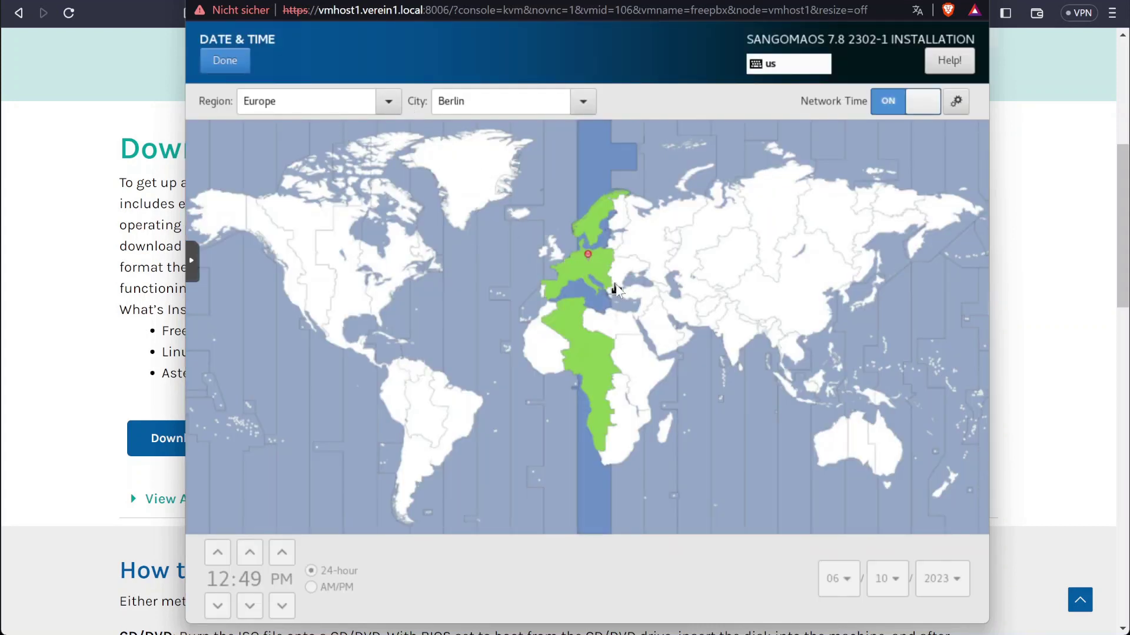
left_click(592, 273)
left_click(232, 67)
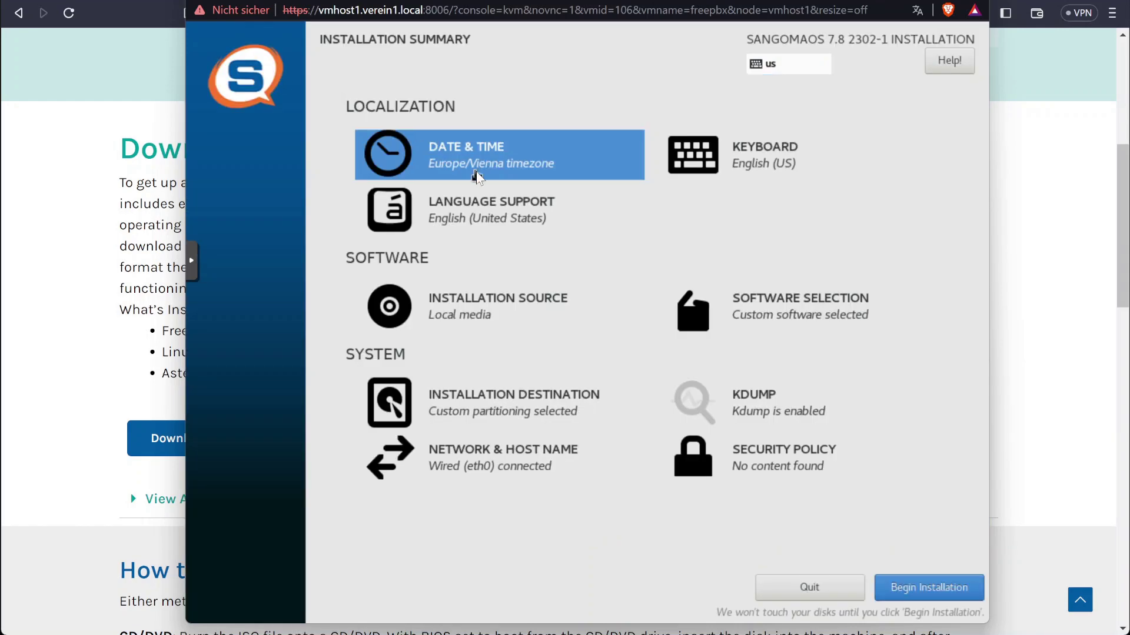
left_click(412, 159)
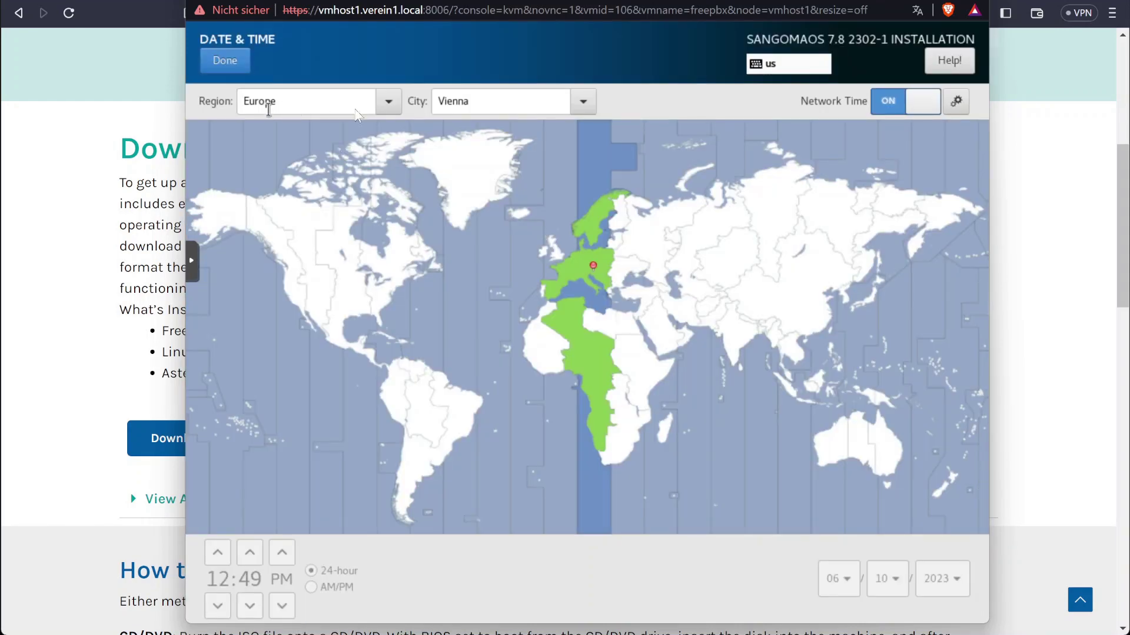
left_click(388, 103)
left_click(388, 103)
left_click(214, 61)
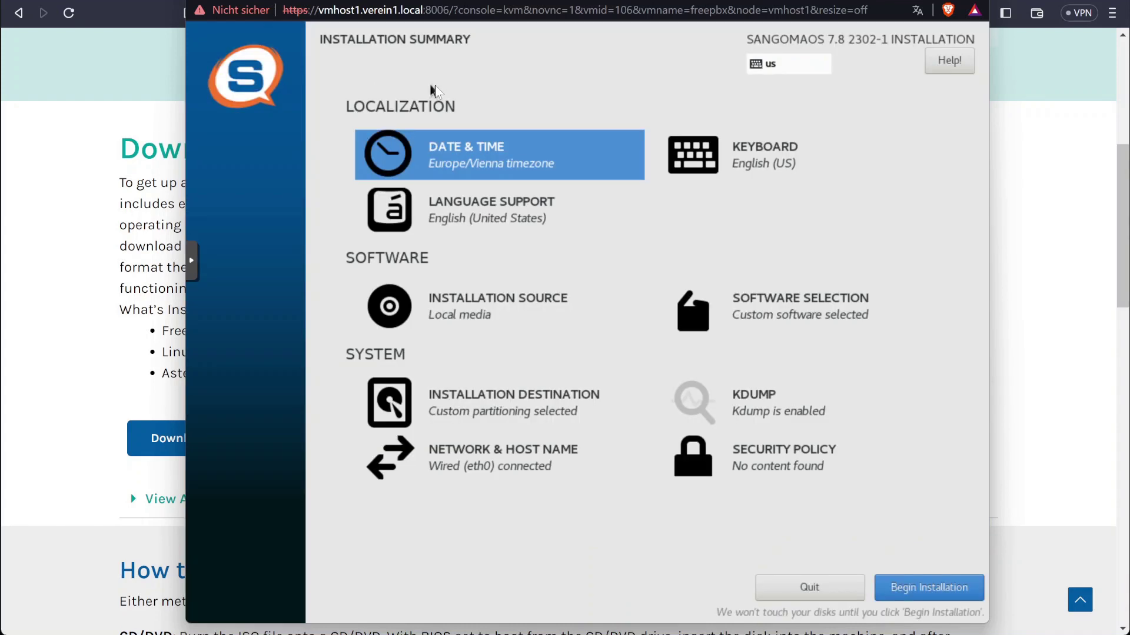
Replace the English (US) keyboard layout with German (Austria), found by searching 'aust'
left_click(765, 167)
left_click(393, 148)
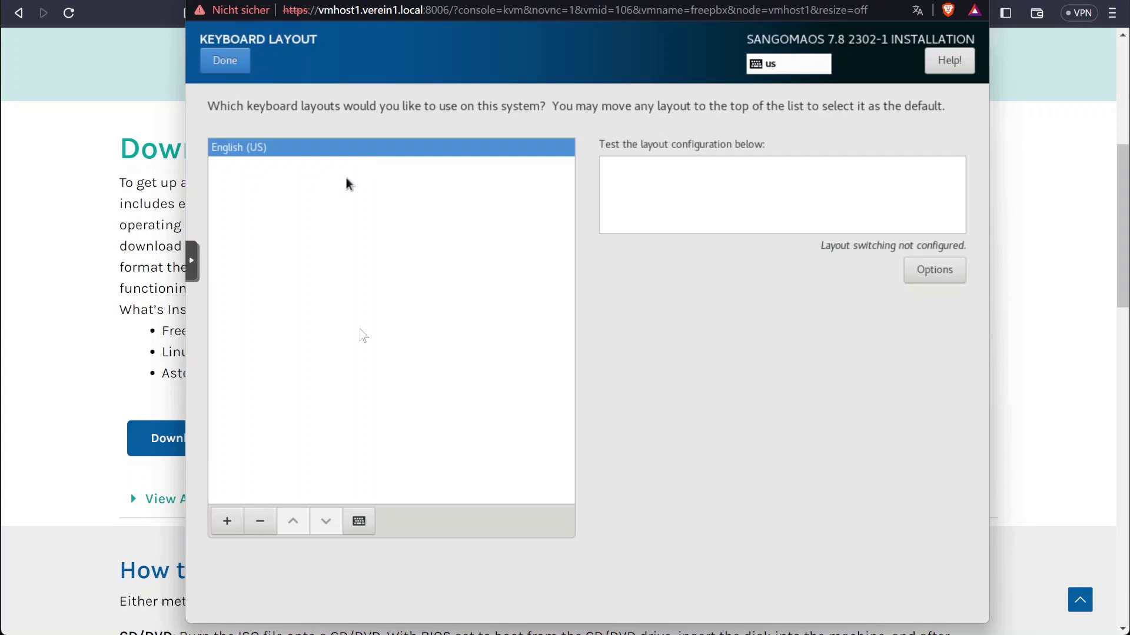
left_click(228, 521)
type("aus")
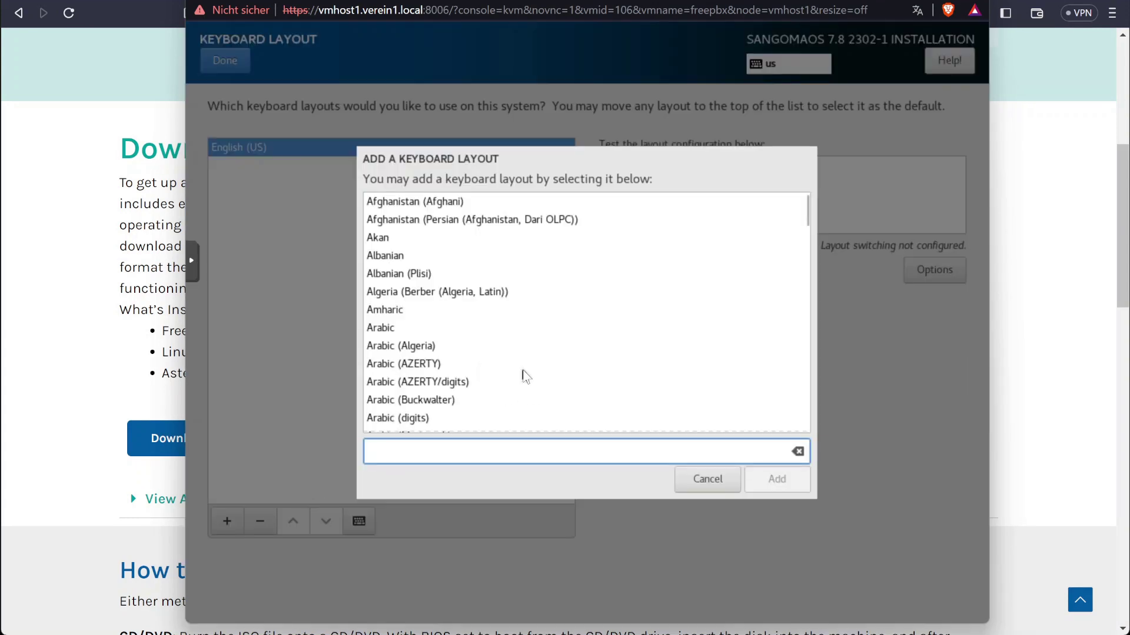
type("t")
double_click(419, 221)
left_click(219, 63)
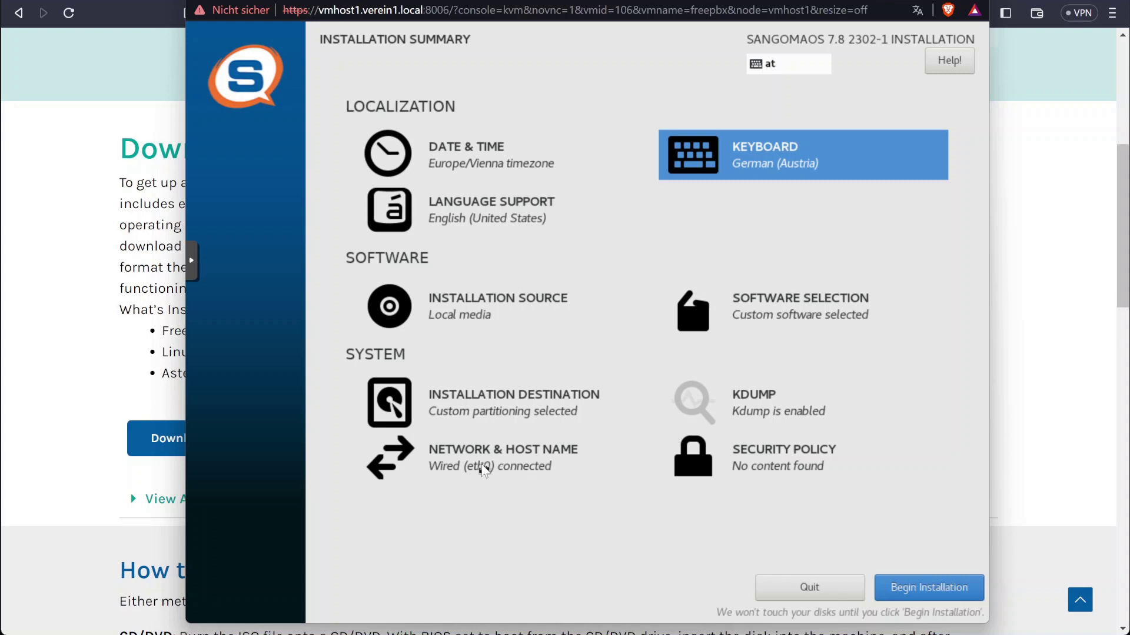
Edit the eth0 connection and switch its IPv4 method to Manual
left_click(519, 469)
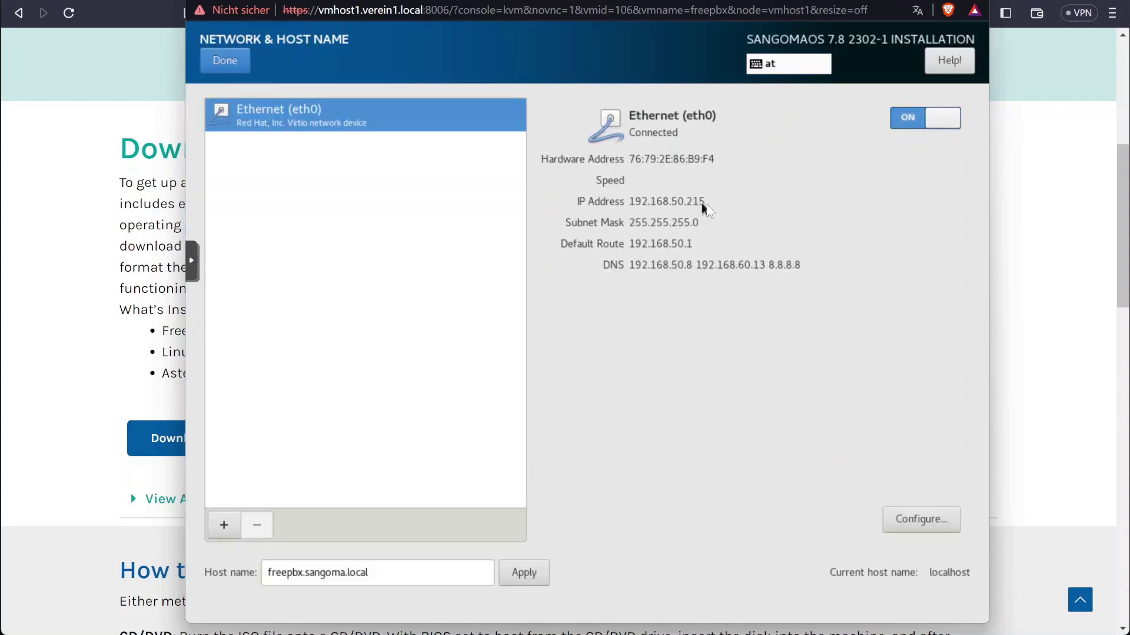
left_click(911, 520)
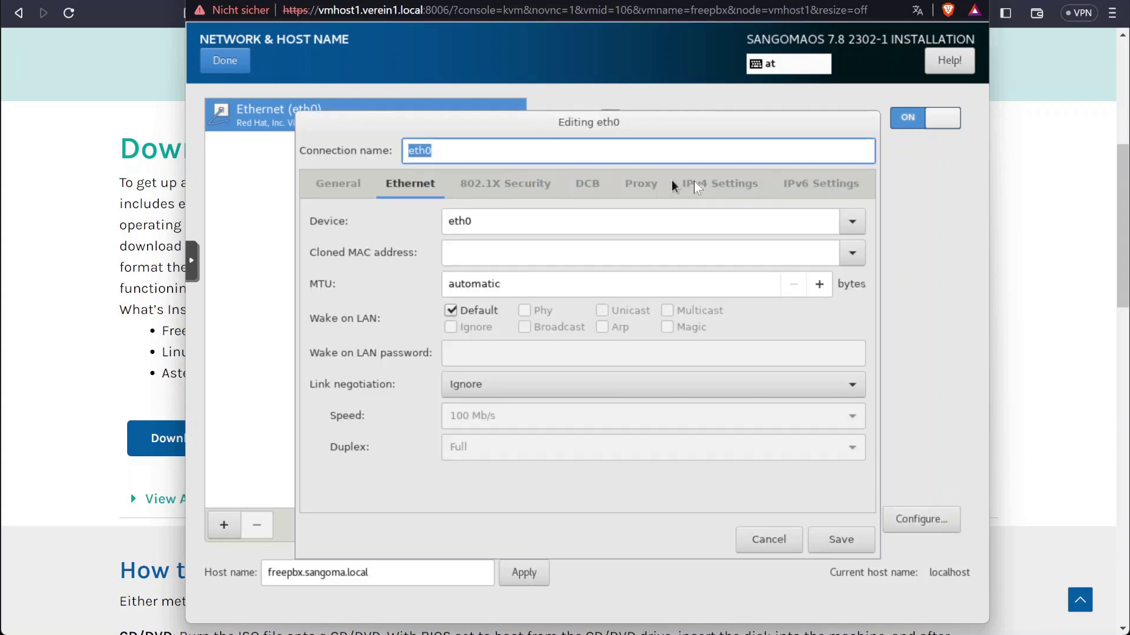
left_click(712, 187)
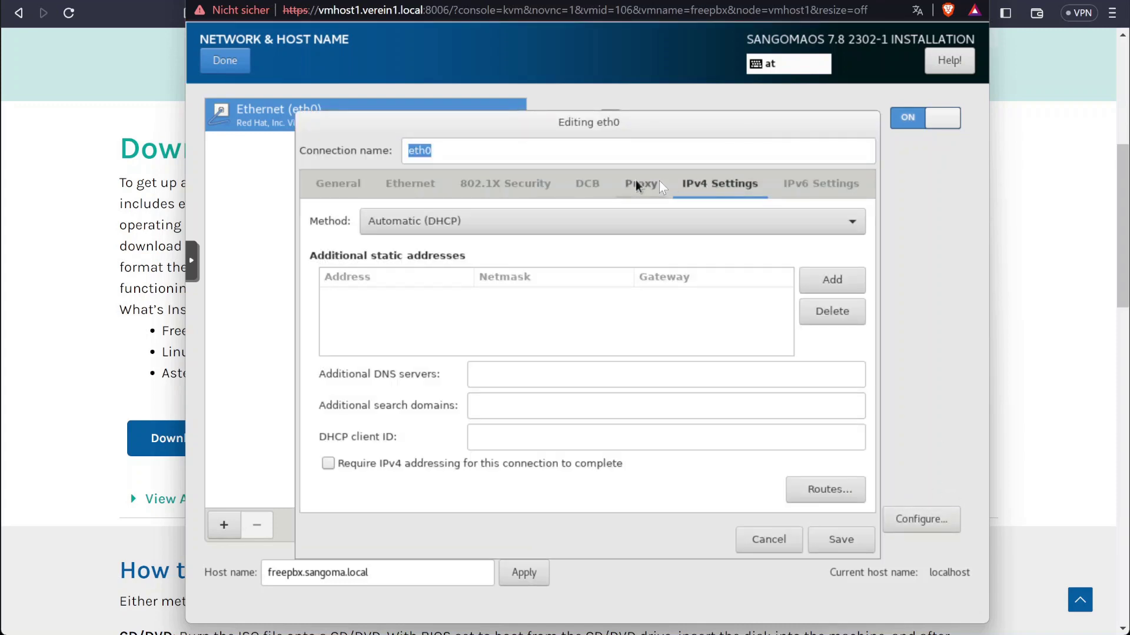
left_click(663, 223)
left_click(482, 269)
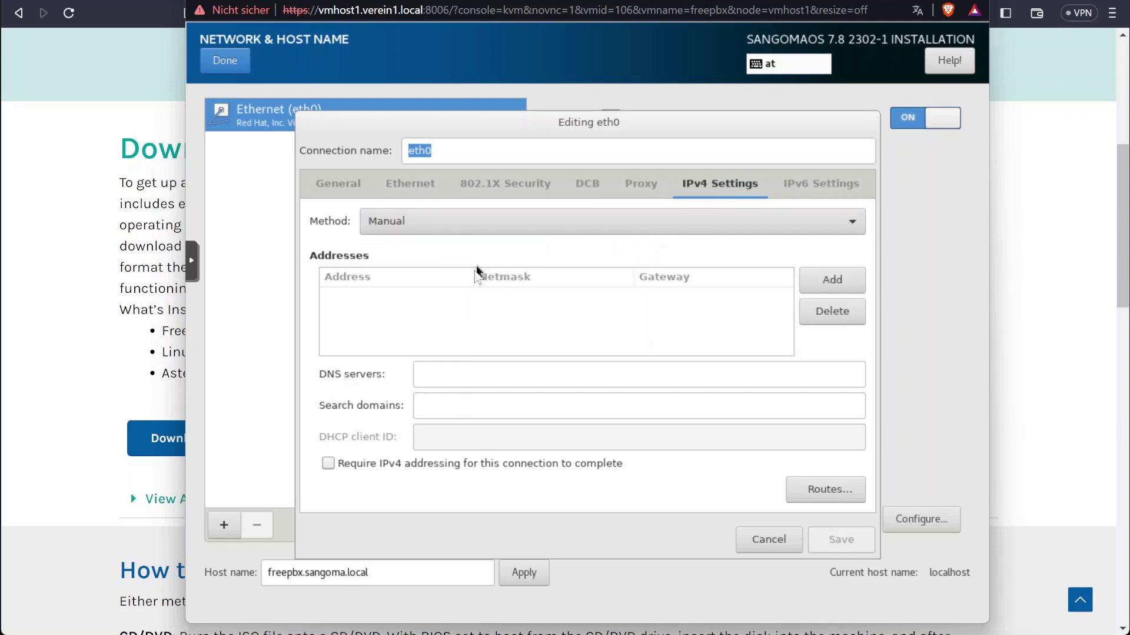
Add static address 192.168.50.33 with netmask 24 and gateway 192.168.50.1
left_click(832, 280)
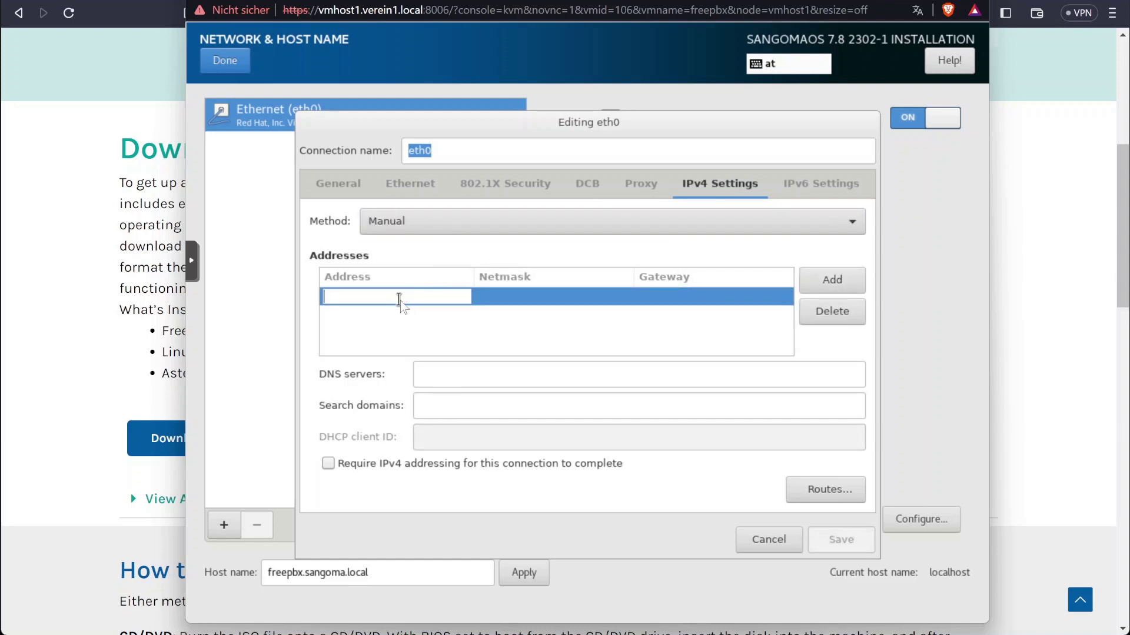
type("192.168")
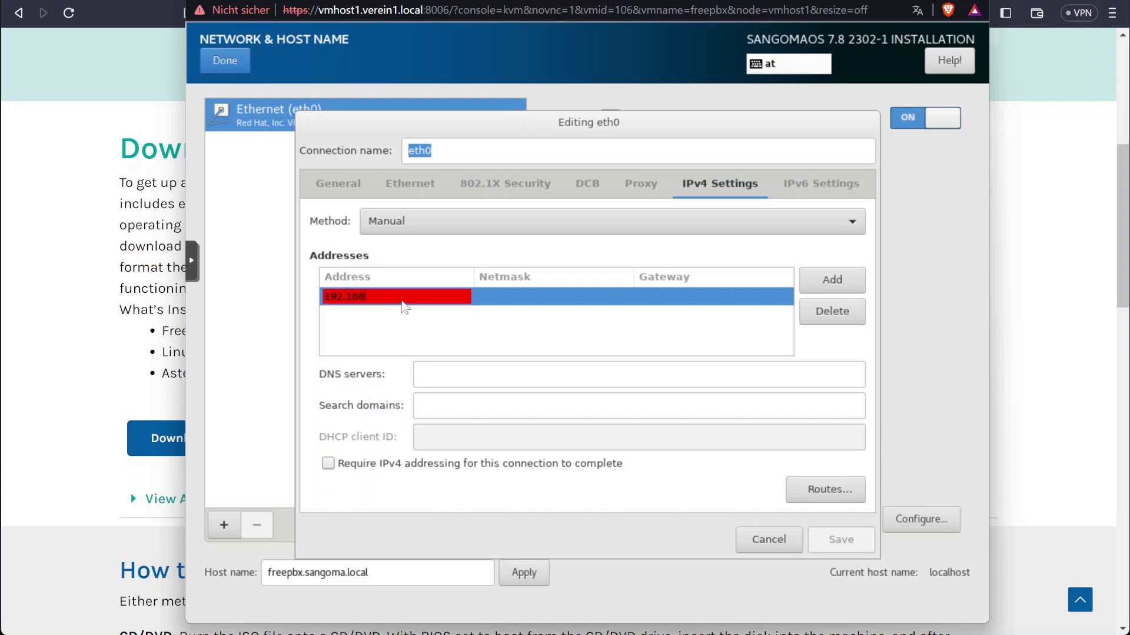
type(".50.33")
key("Tab")
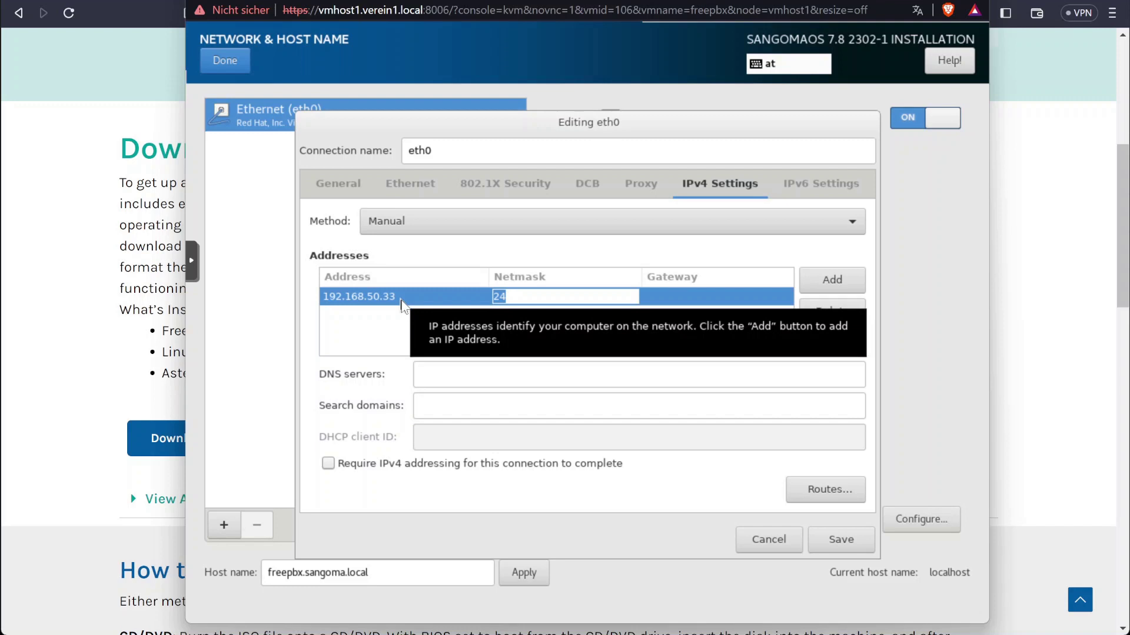
key("Tab")
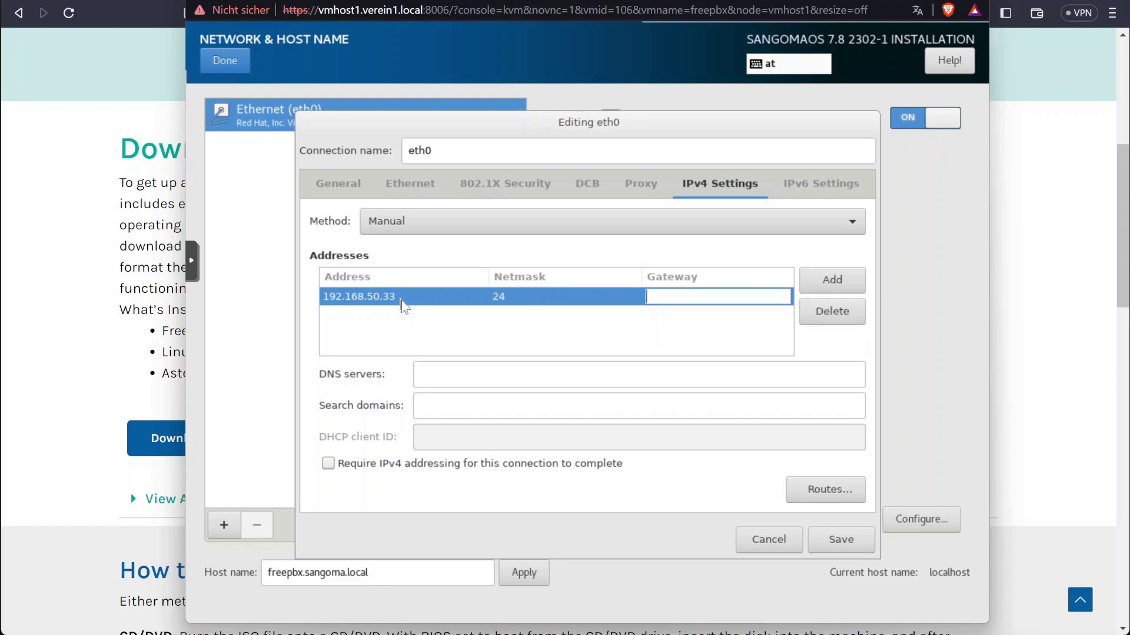
type("192.1")
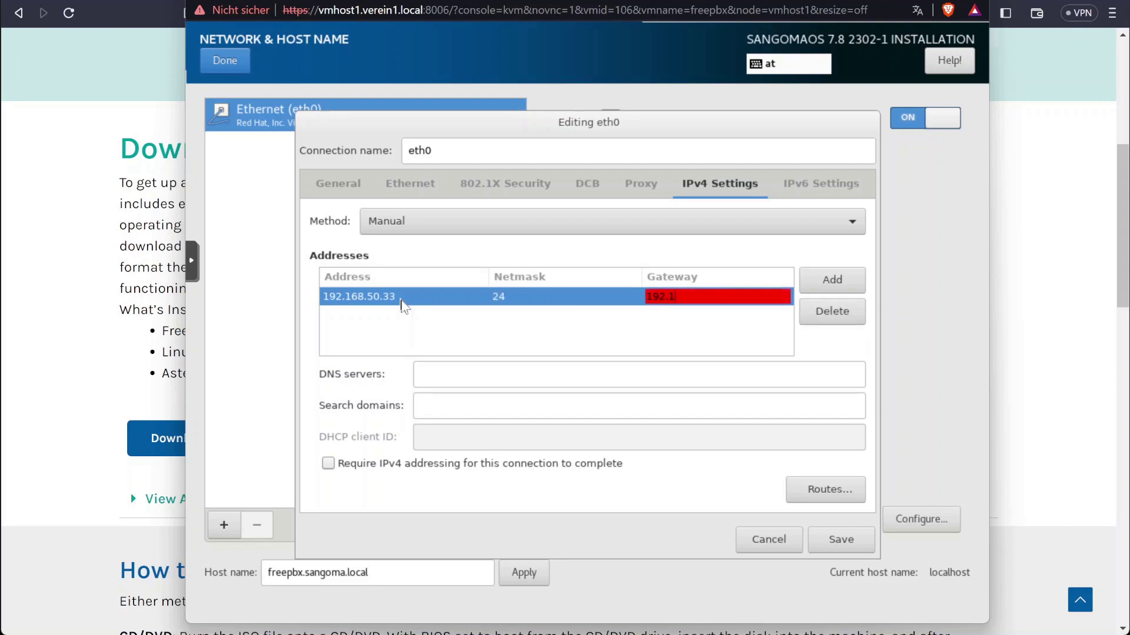
type("68.50.1")
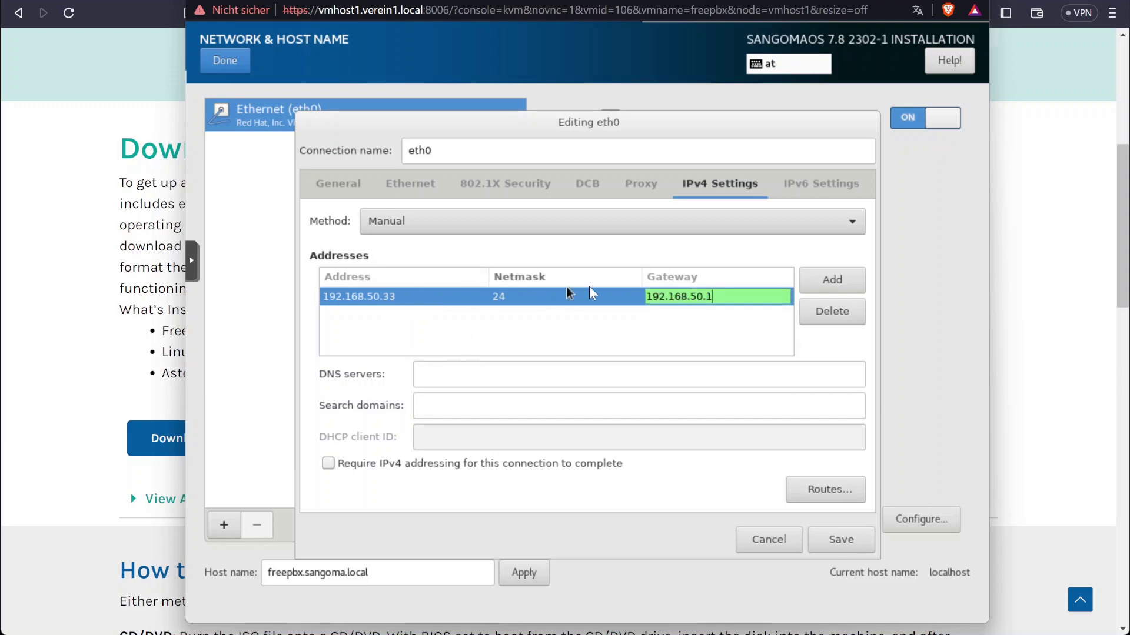
key("Return")
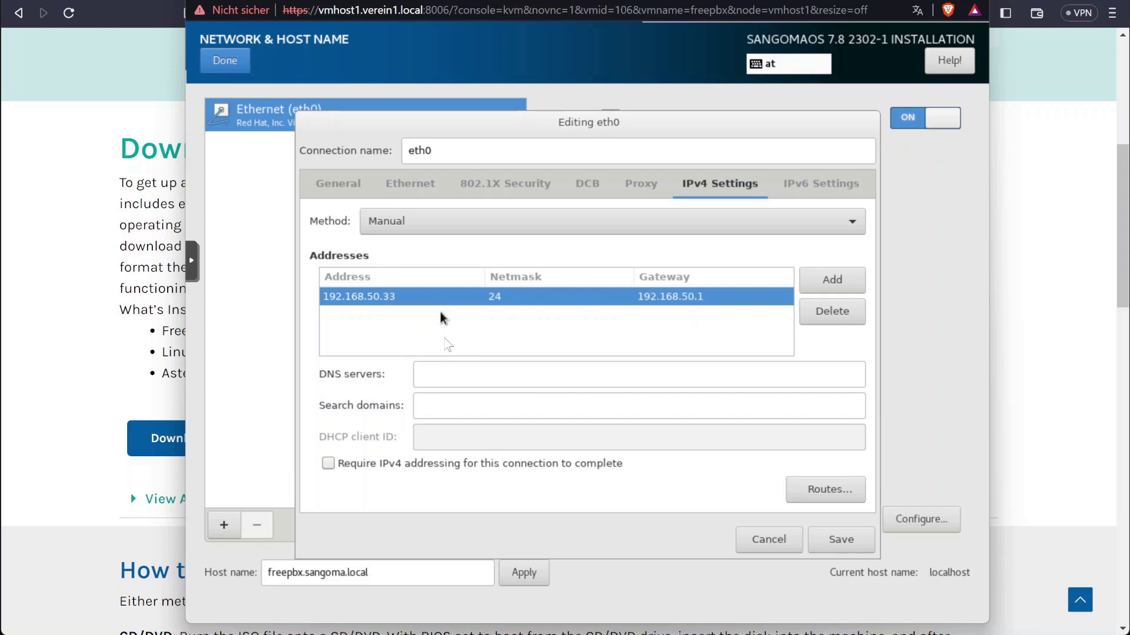
Set DNS server 192.168.50.8 and save the eth0 connection
left_click(483, 380)
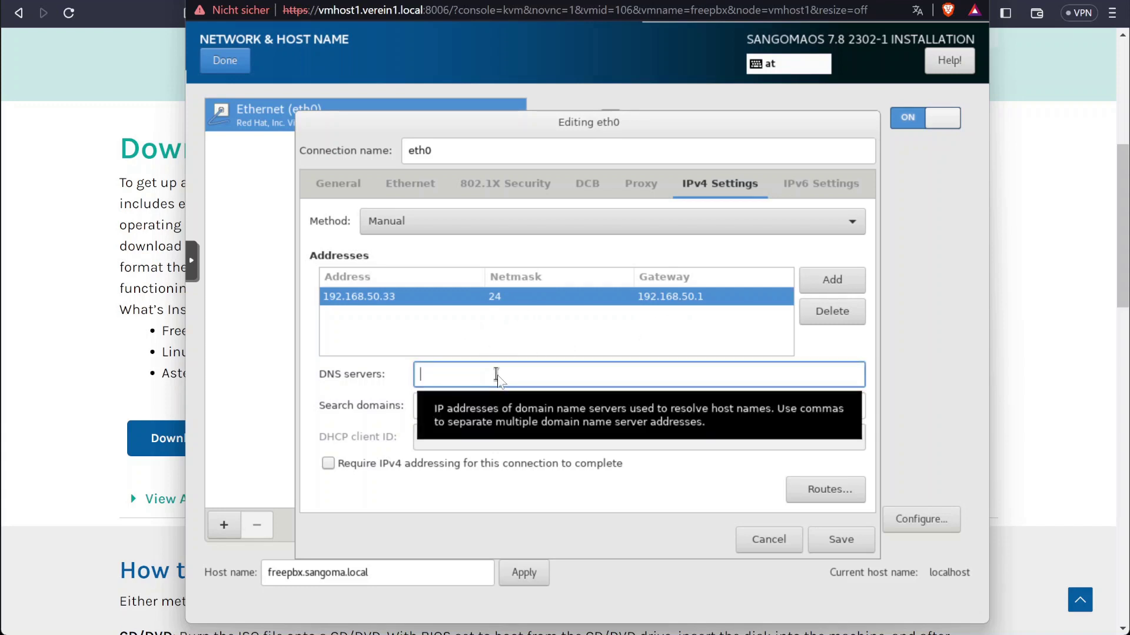
type("192.168.50.8")
key("Tab")
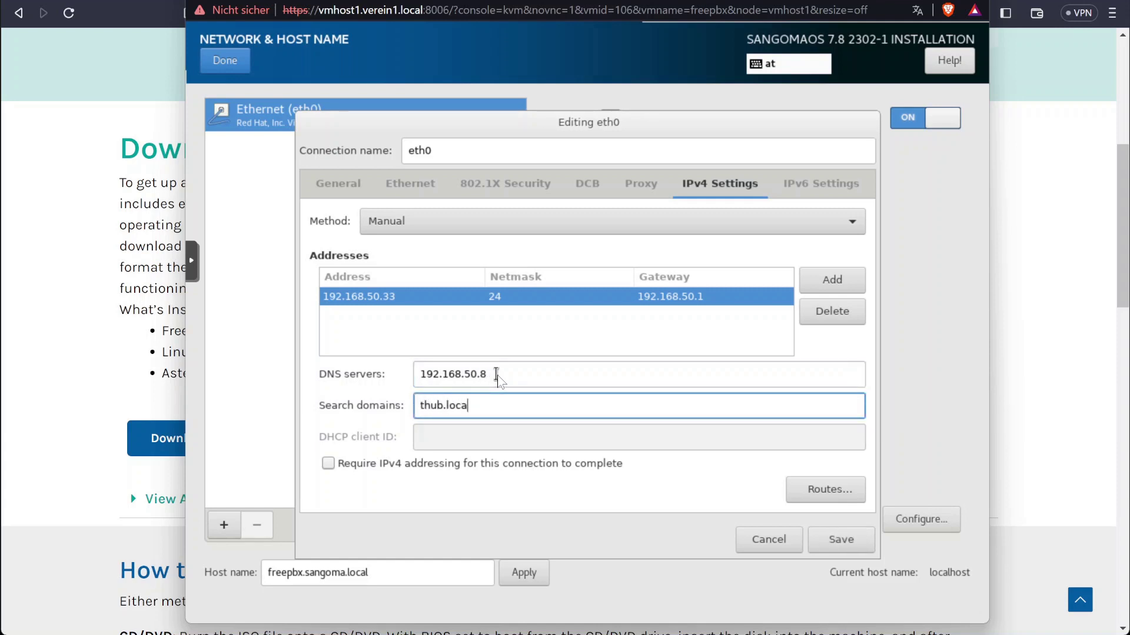
left_click(841, 538)
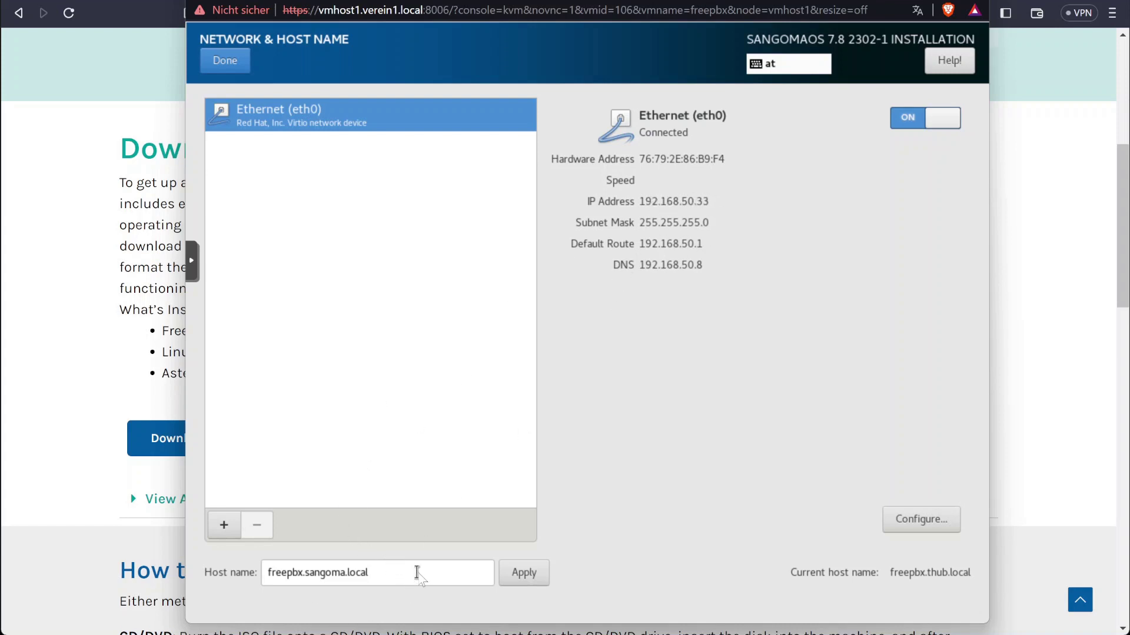
Change the host name to freepbx.thub.local, apply it, and begin the installation
double_click(391, 566)
double_click(323, 572)
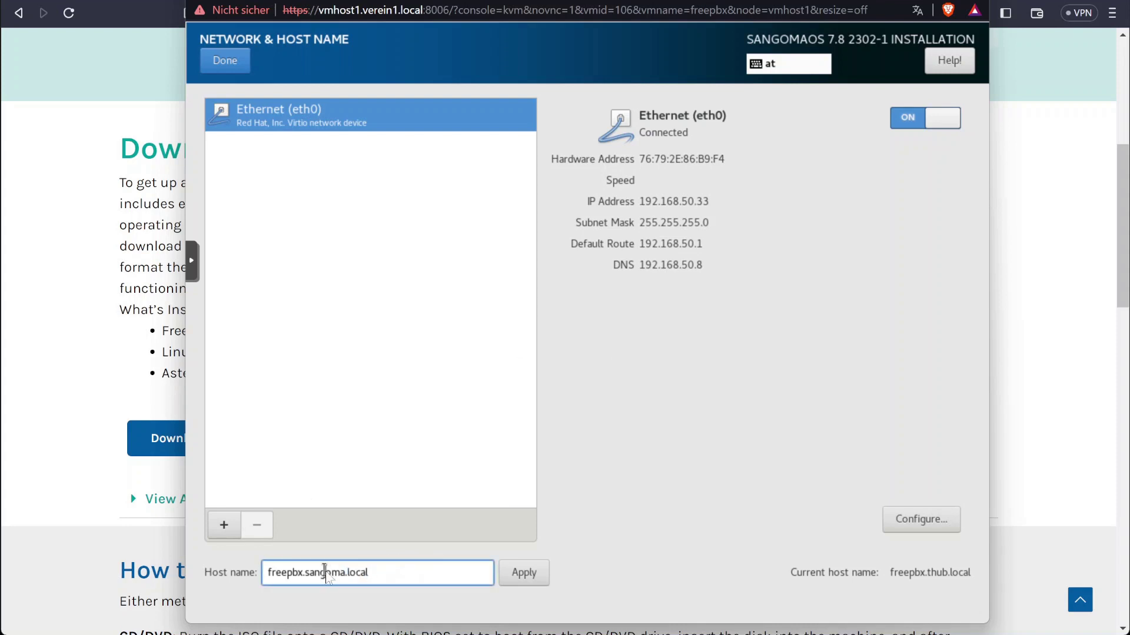
type("thub.")
left_click(521, 572)
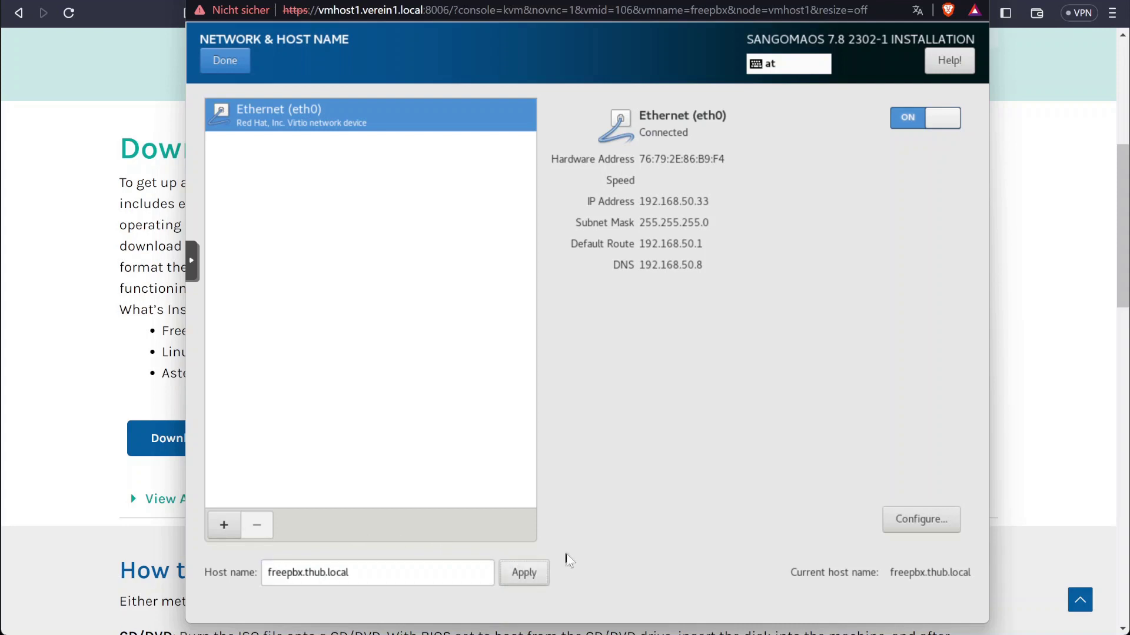
left_click(233, 61)
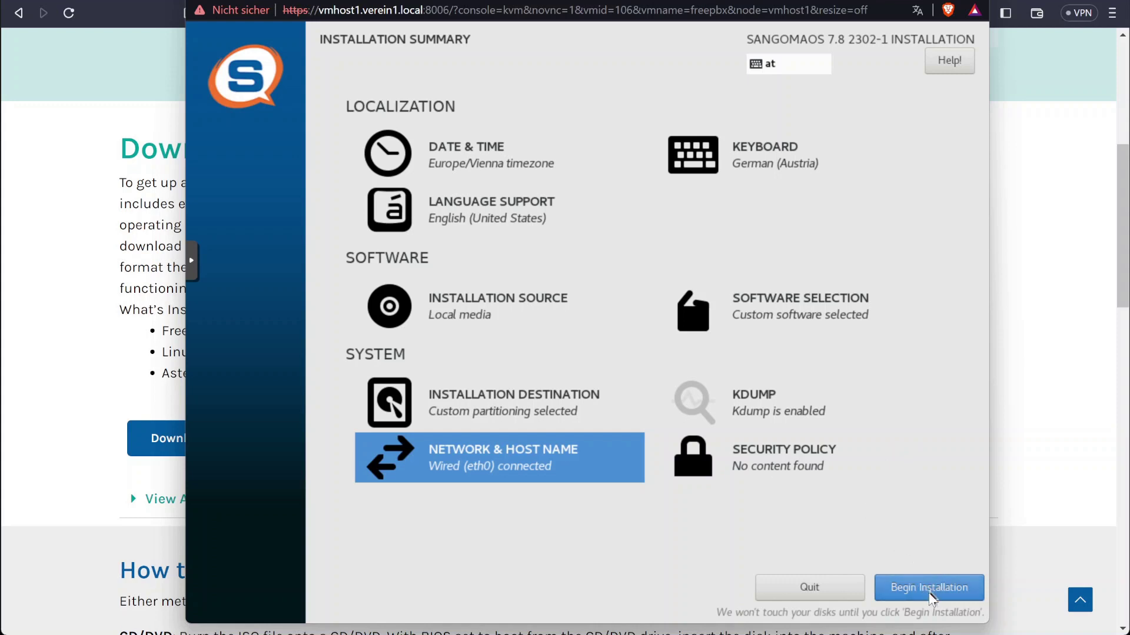
left_click(940, 594)
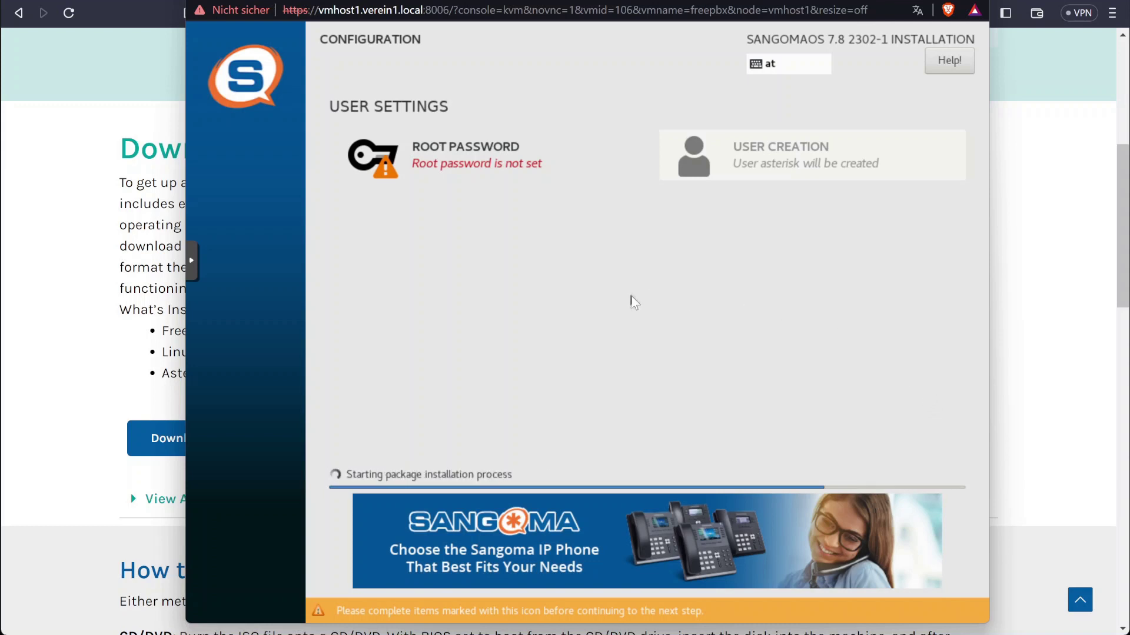
Enter and confirm the root password, accepting it despite the weak-password warning
left_click(526, 171)
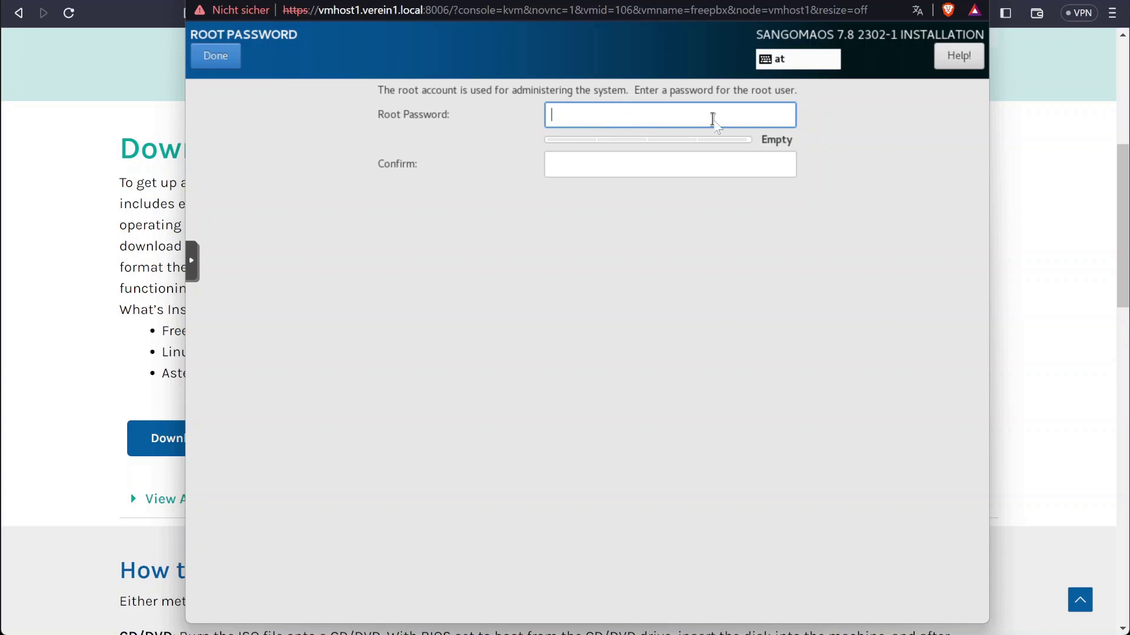
type("•••••••••")
key("Tab")
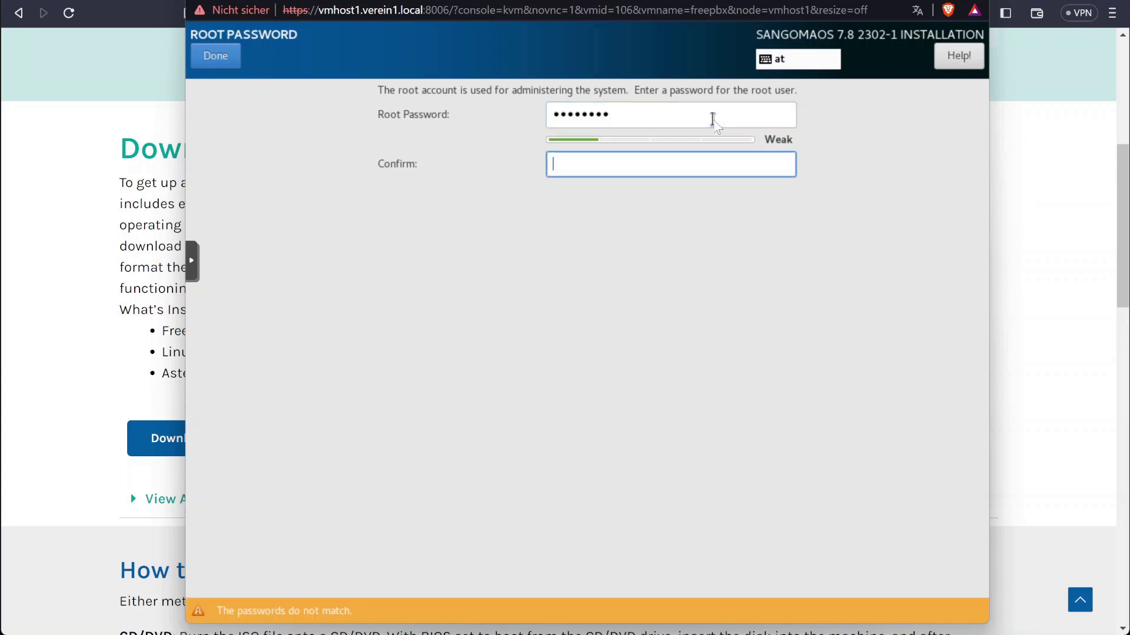
type("•••••••••")
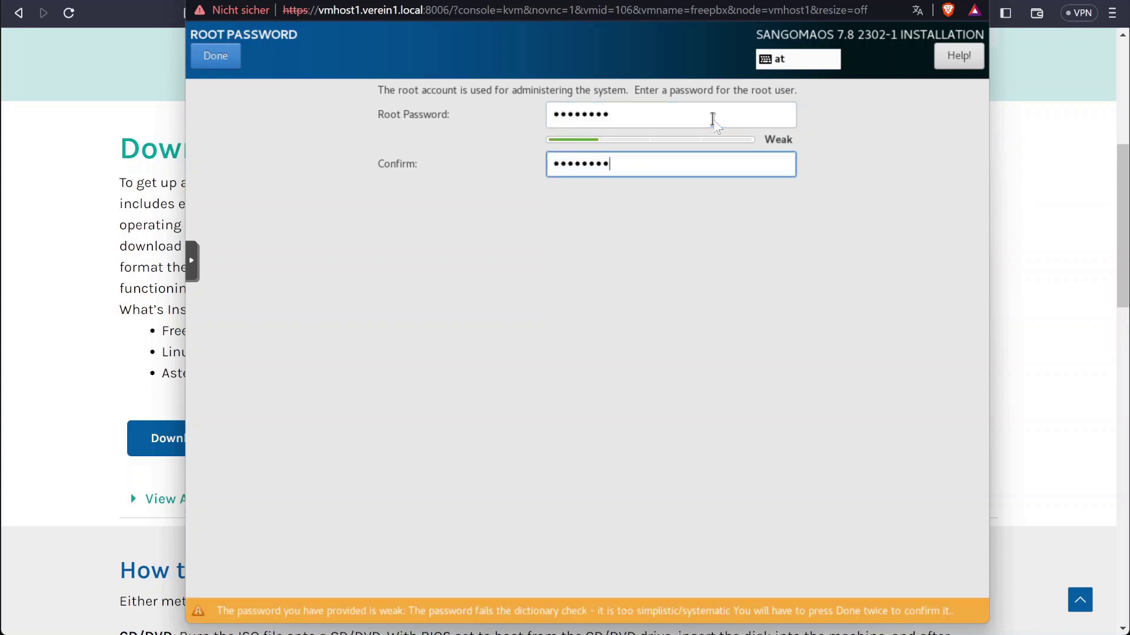
left_click(217, 64)
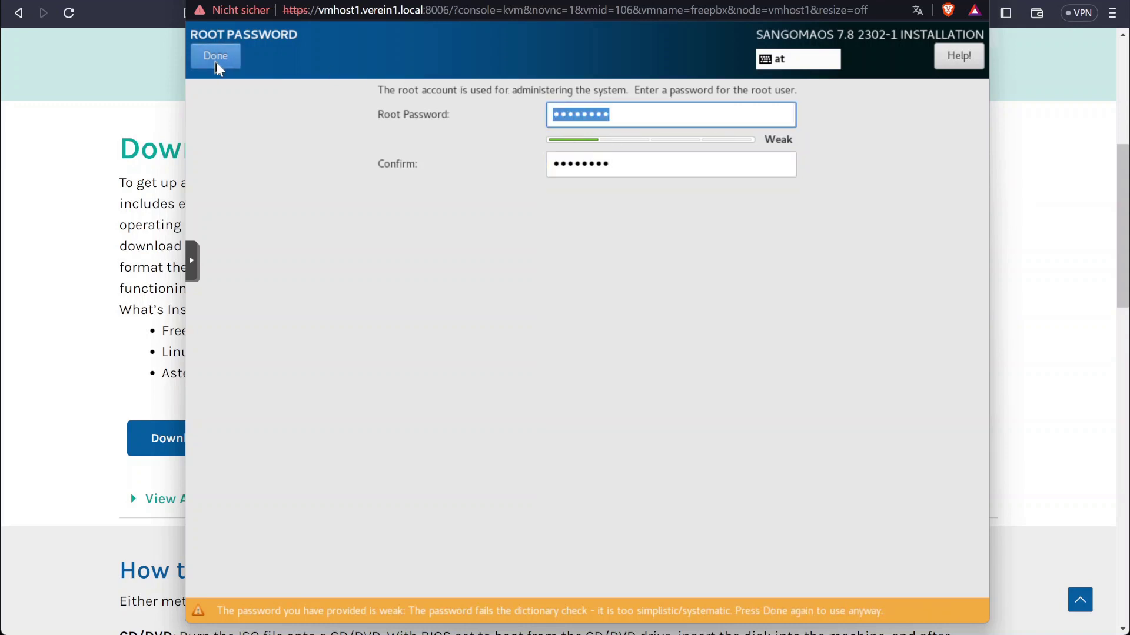
left_click(219, 63)
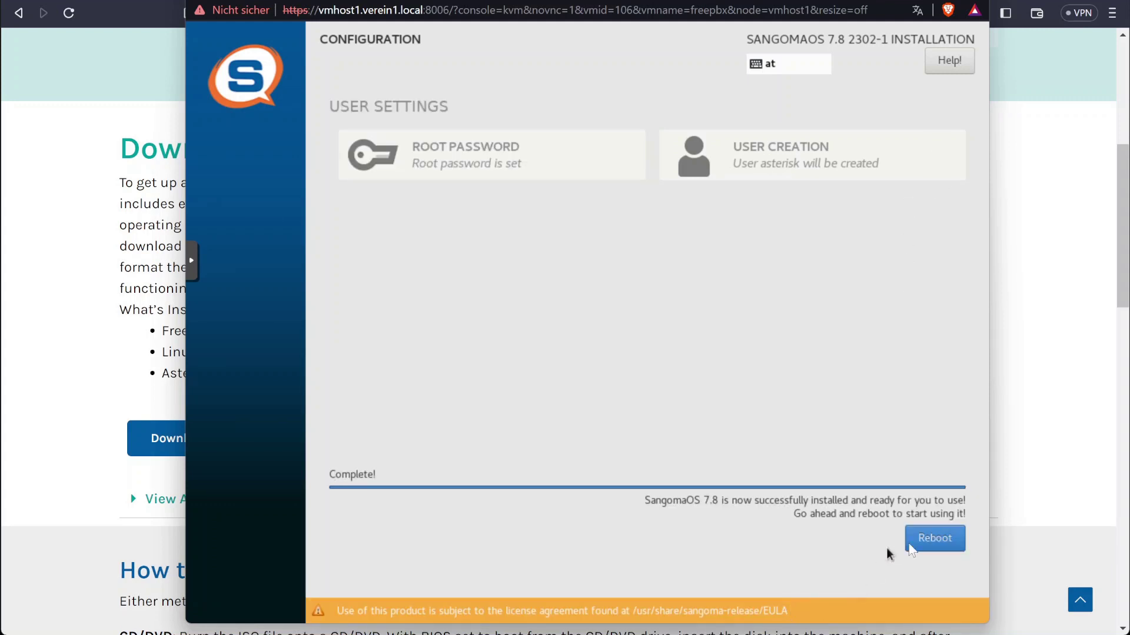
Reboot into the installed system, watch for the freepbx login prompt, then close the console
left_click(931, 539)
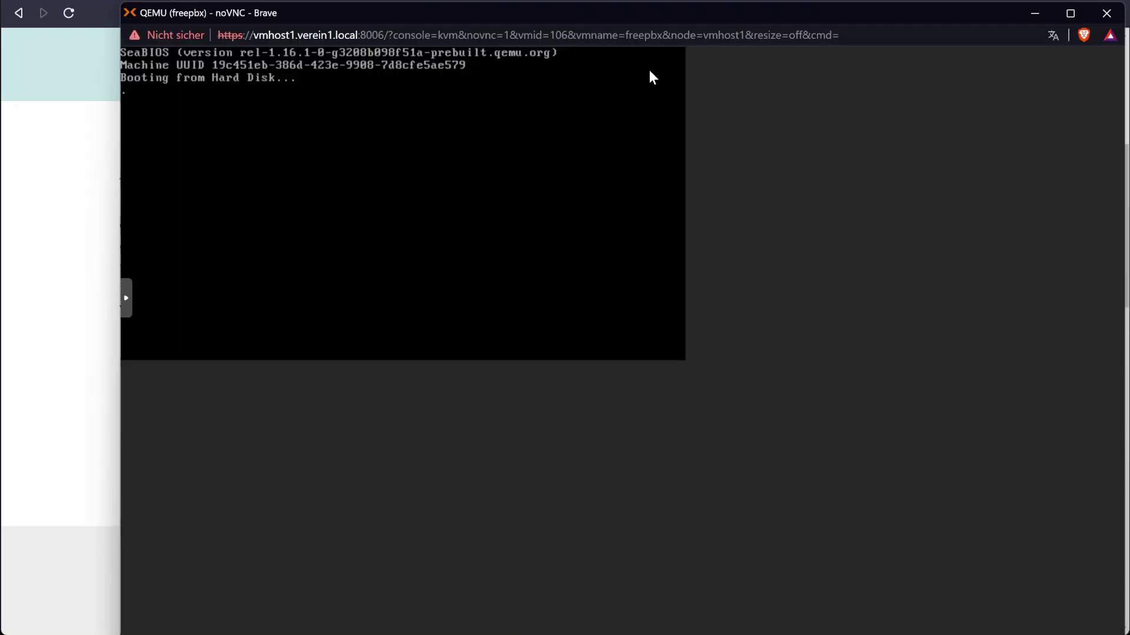
left_click_drag(687, 18, 685, 1)
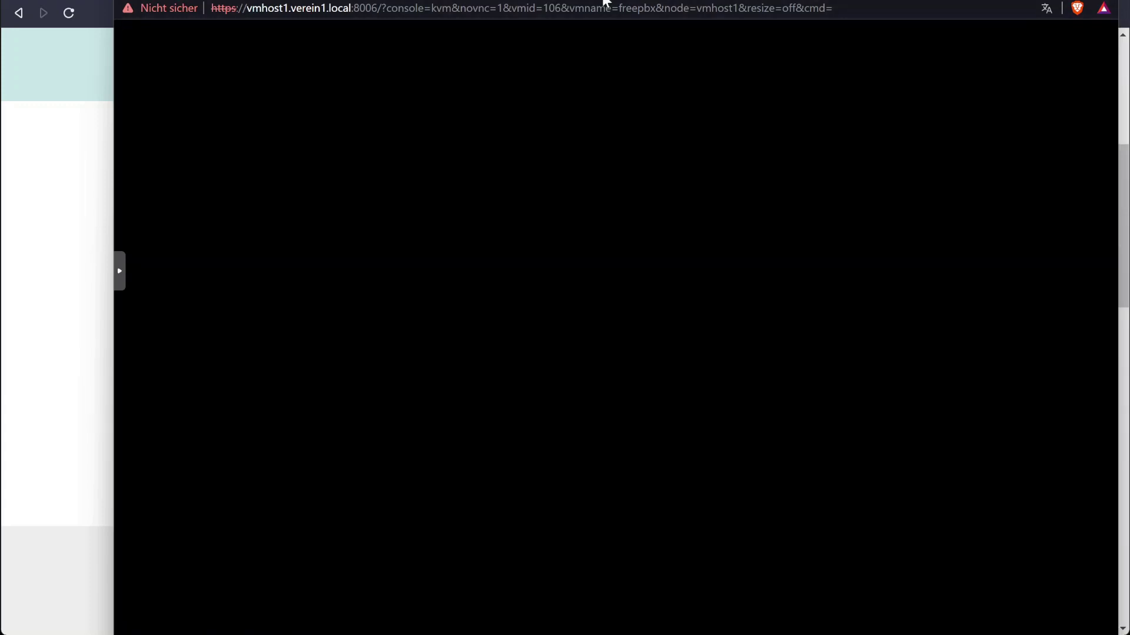
left_click_drag(605, 1, 595, 0)
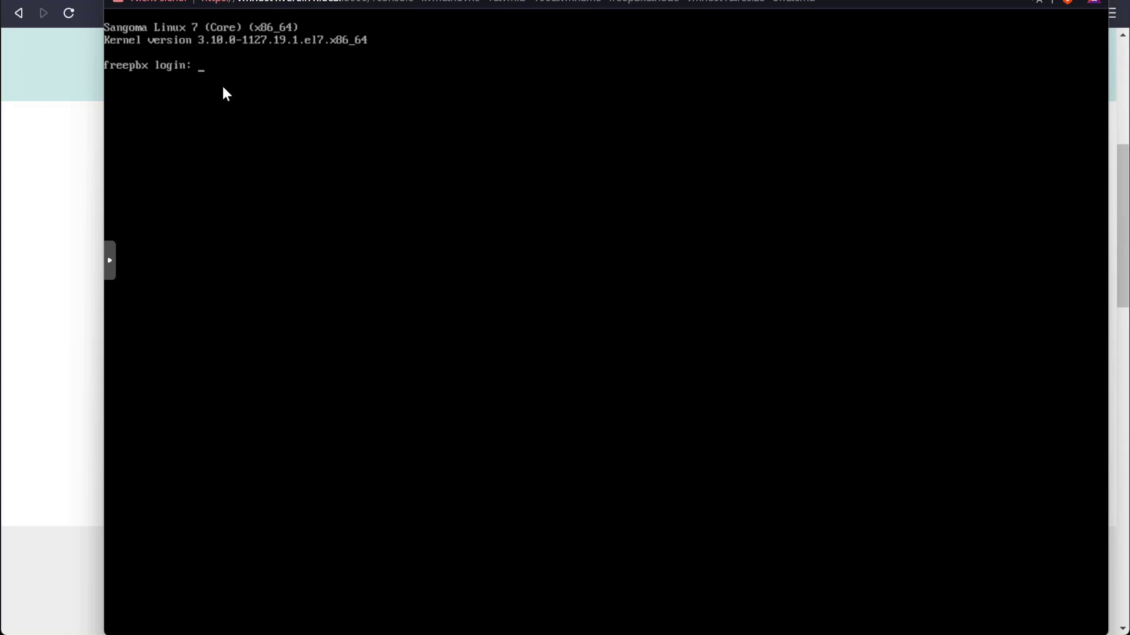
left_click(28, 104)
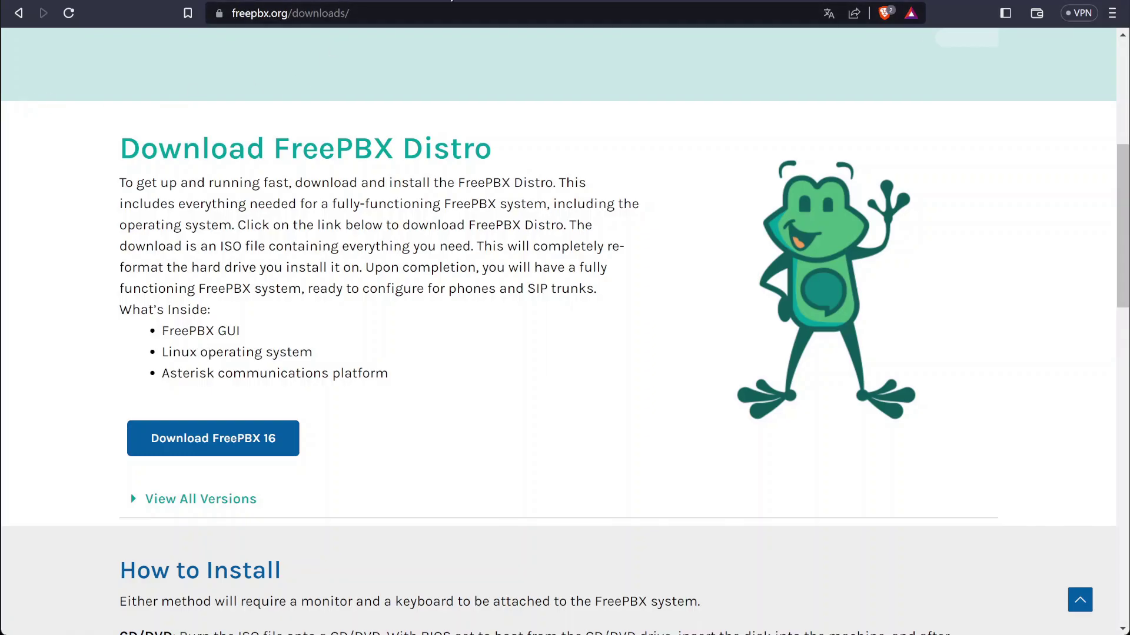
Load the FreePBX web UI at 192.168.50.33 in a new tab and launch a terminal
key("ctrl+Tab")
key("Return")
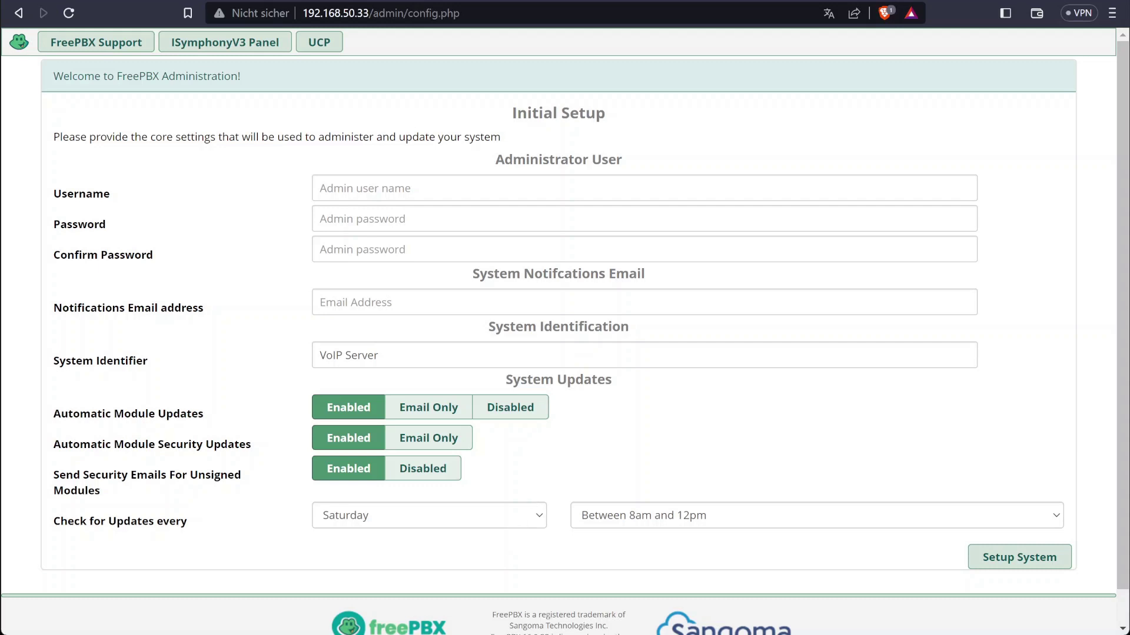
key("super")
type("terminal")
key("Return")
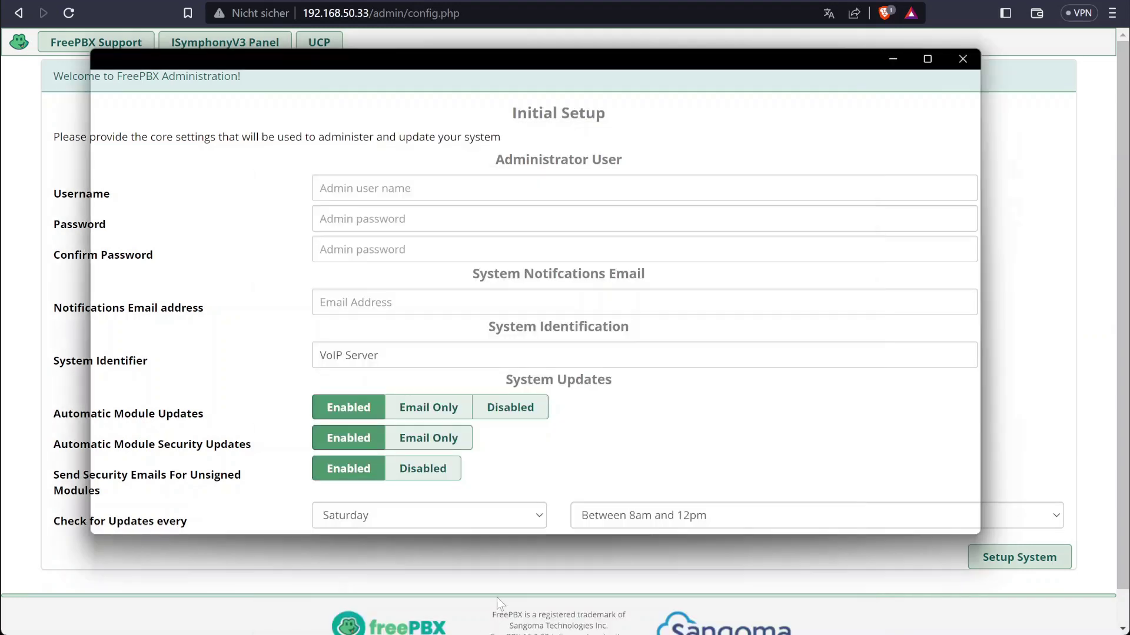
SSH into 192.168.50.33 as root and set a new root password with passwd root
type("ssh ")
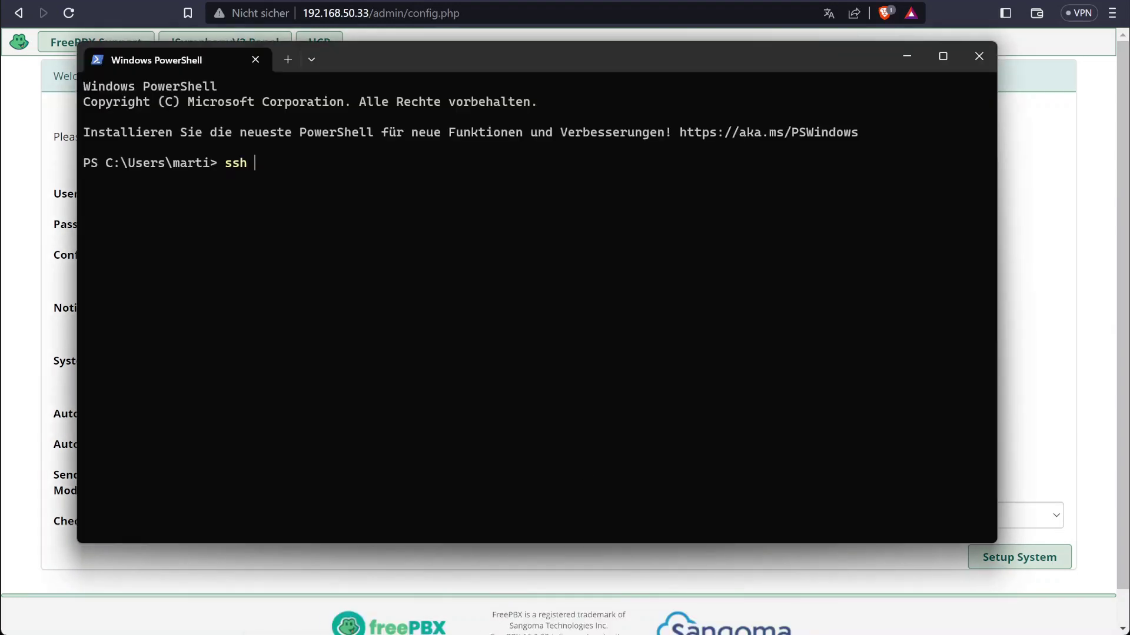
type("root@192.168.50")
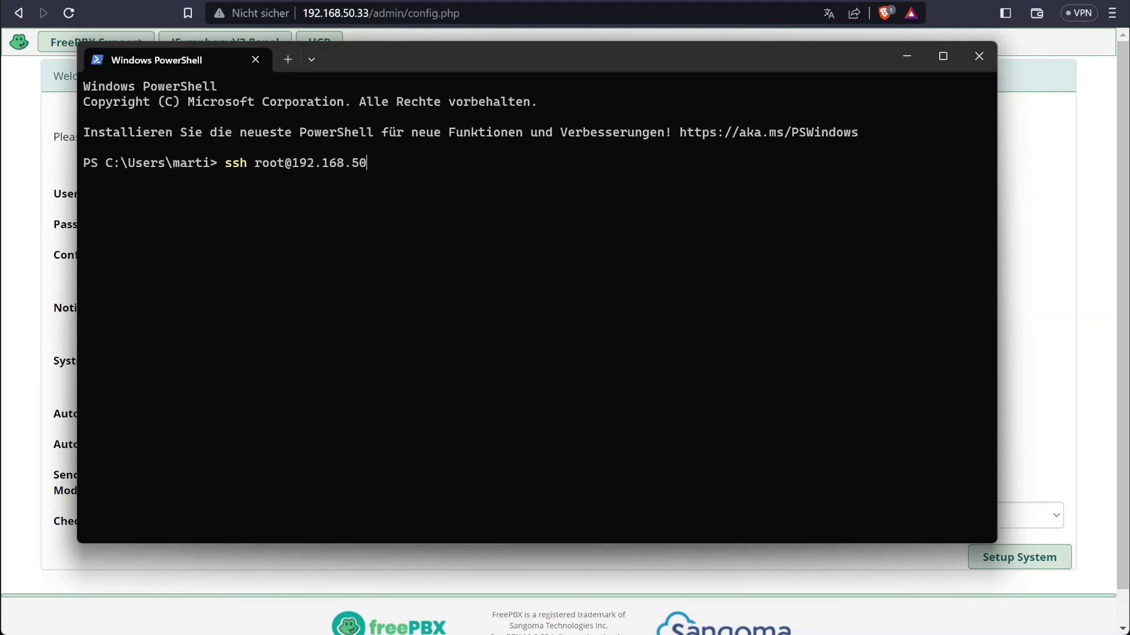
type(".33")
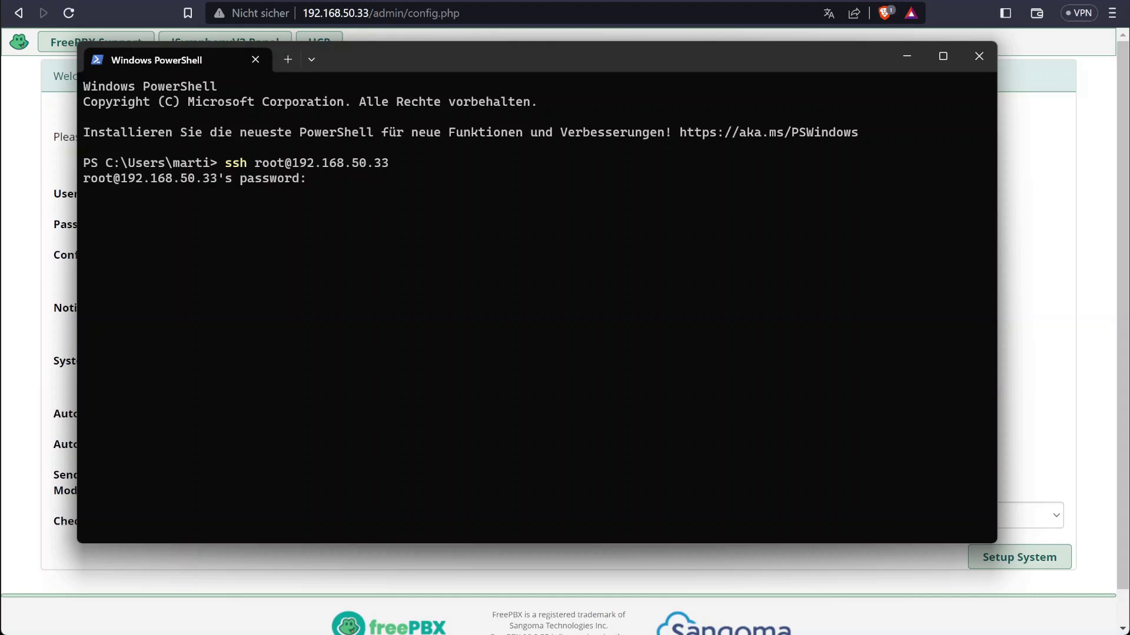
key("Return")
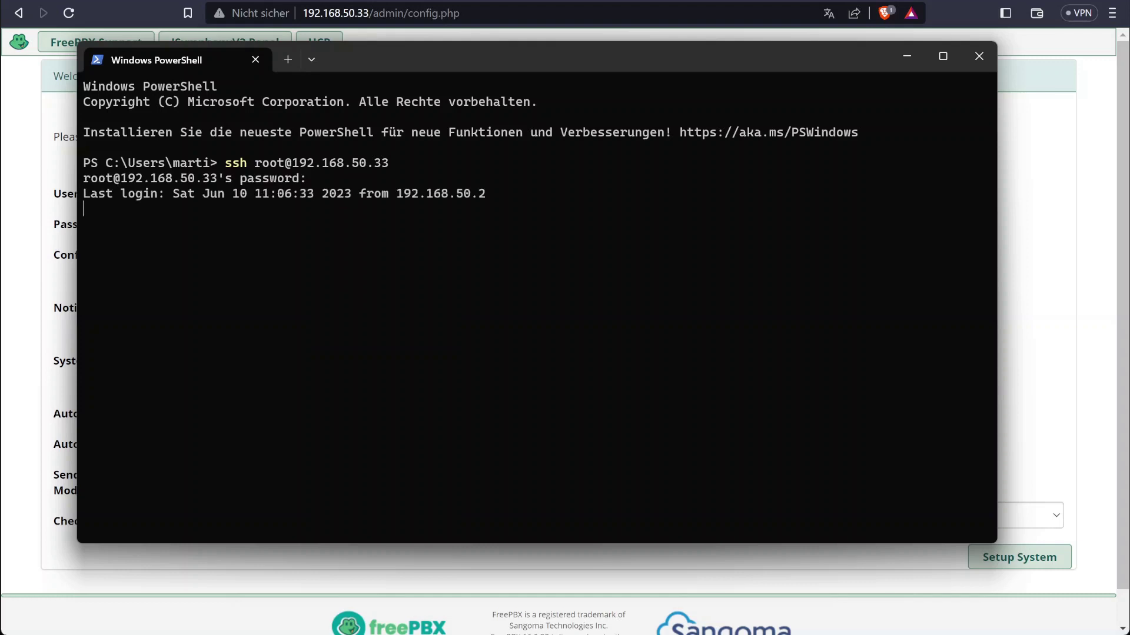
type("p")
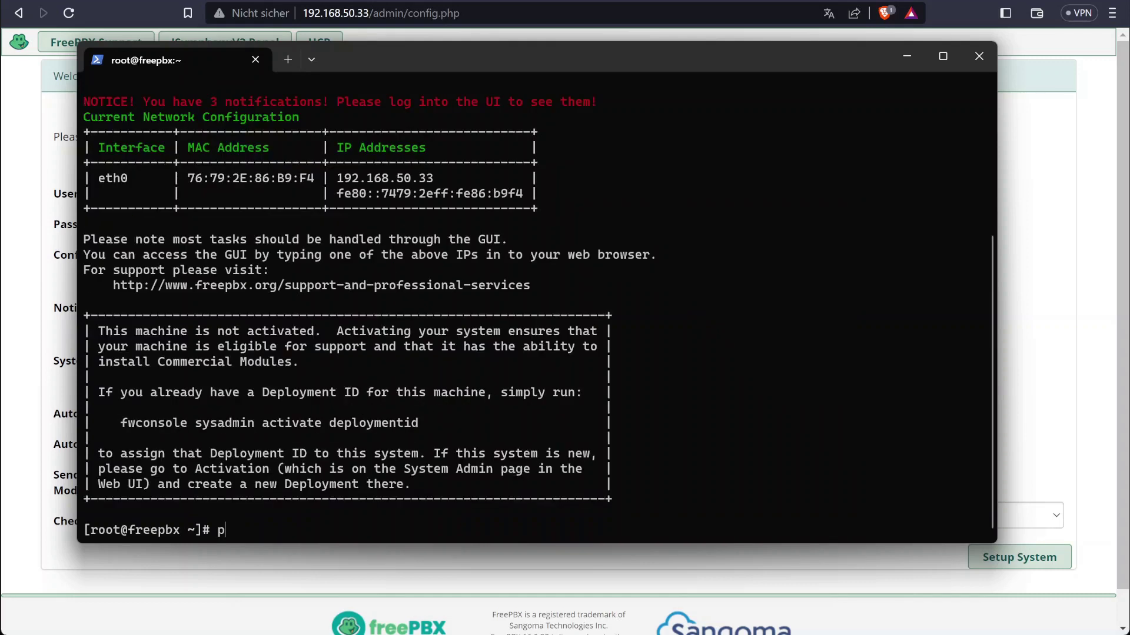
type("asswd root")
key("Return")
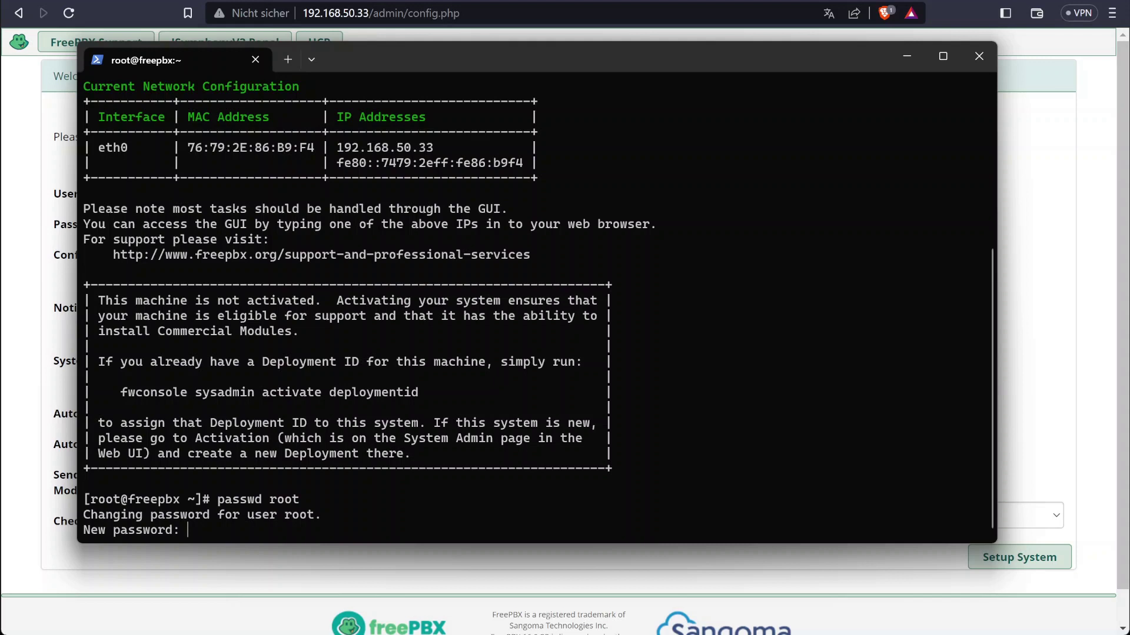
key("Return")
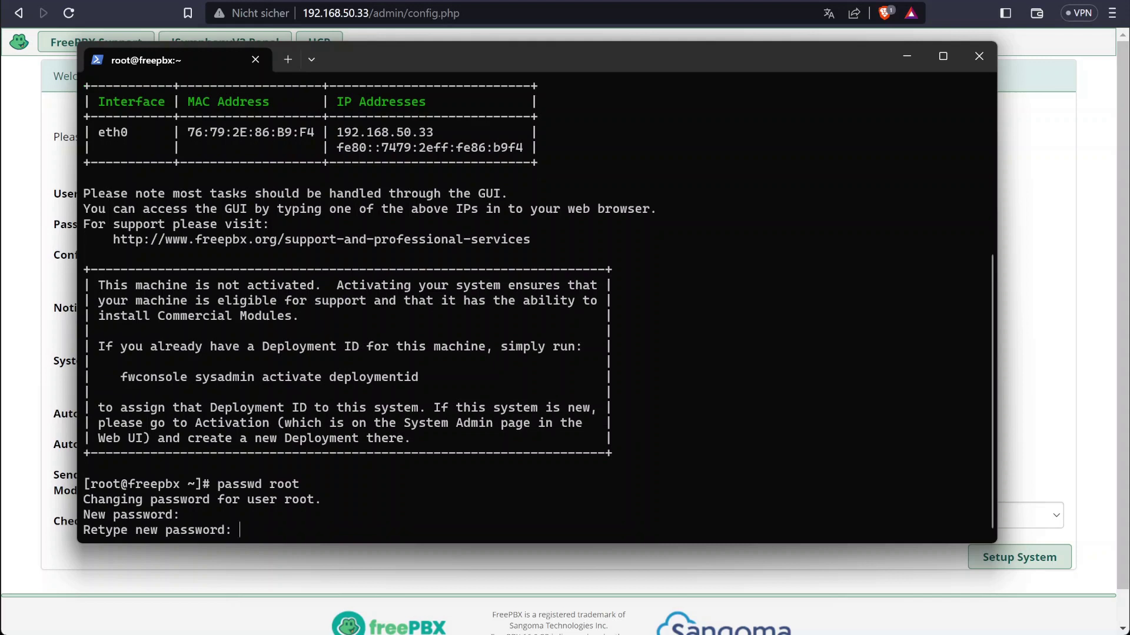
key("Return")
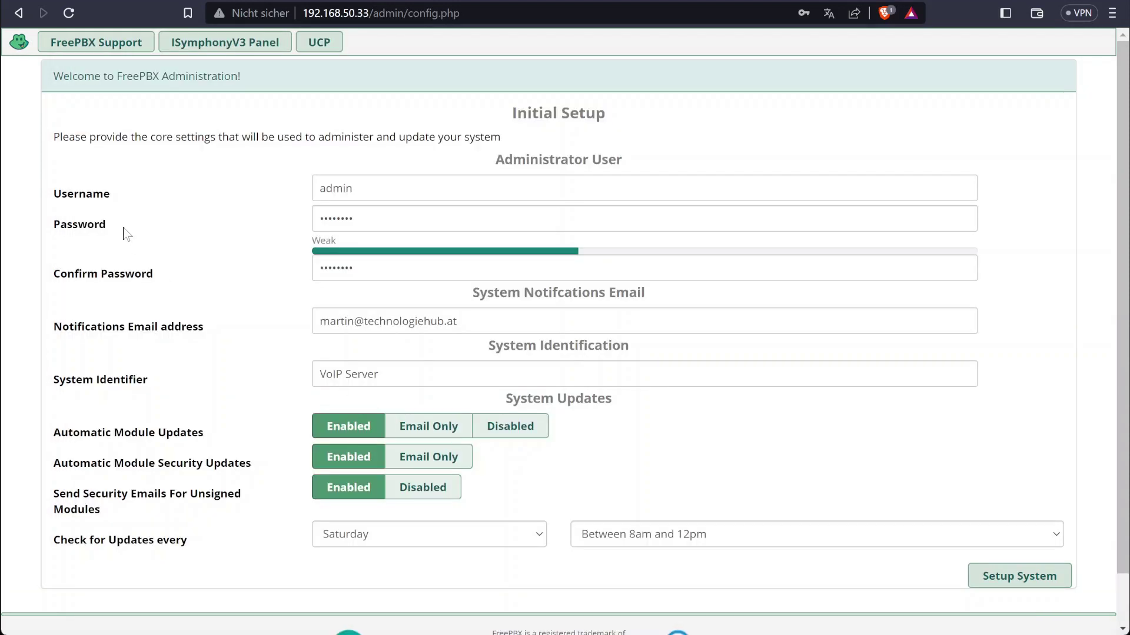
Submit the initial setup form for user admin and dismiss the browser's save-password offer
left_click_drag(52, 195, 215, 196)
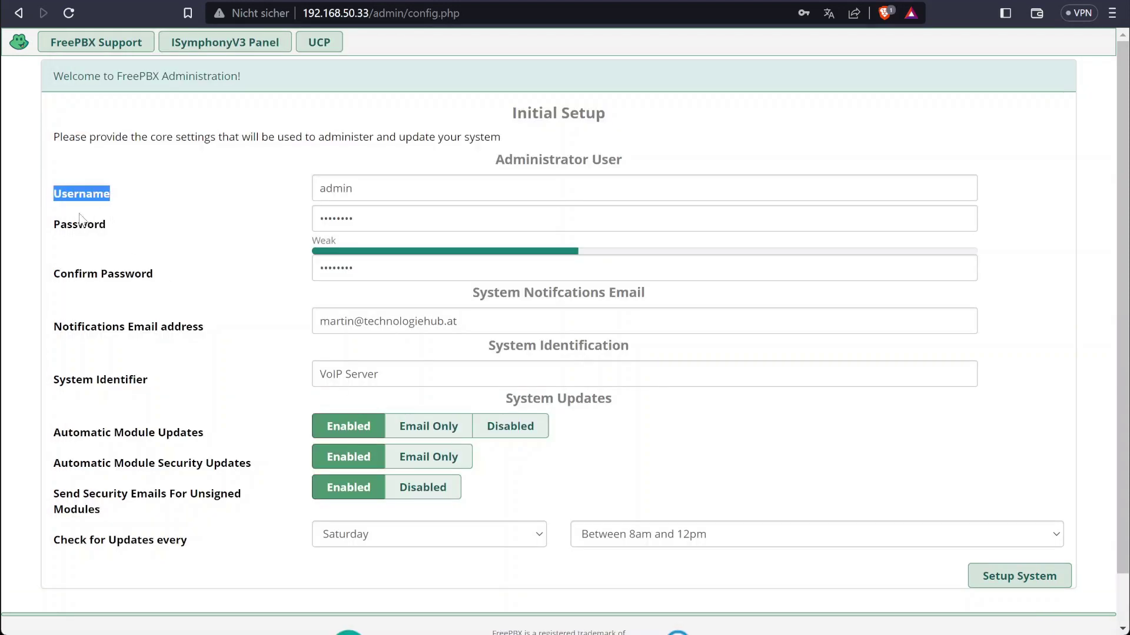
left_click_drag(52, 224, 113, 228)
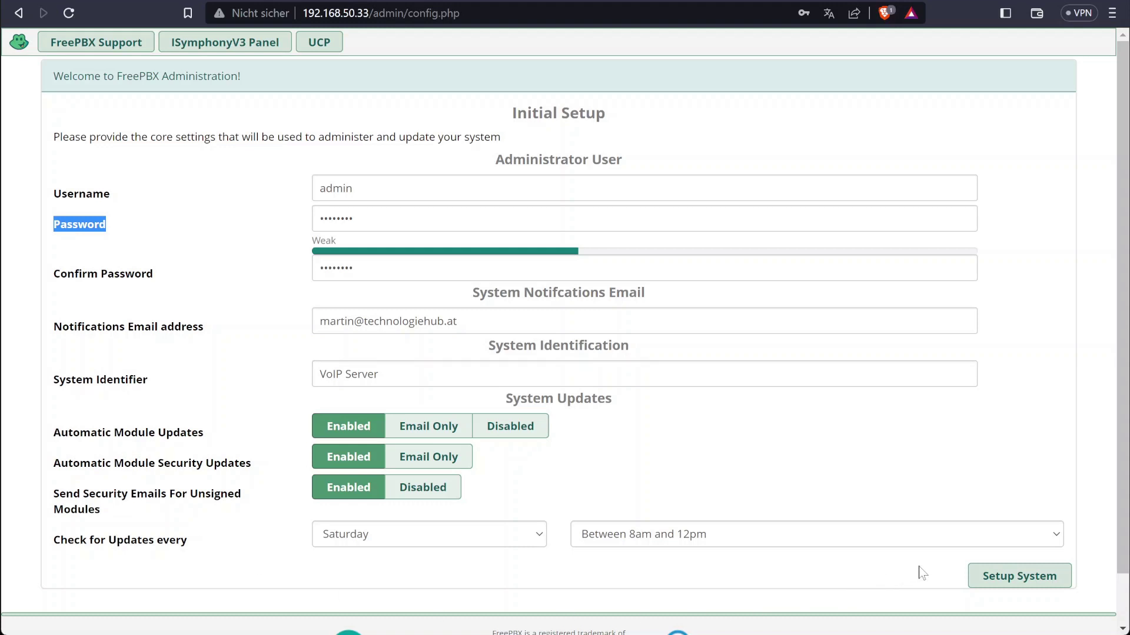
left_click(1003, 578)
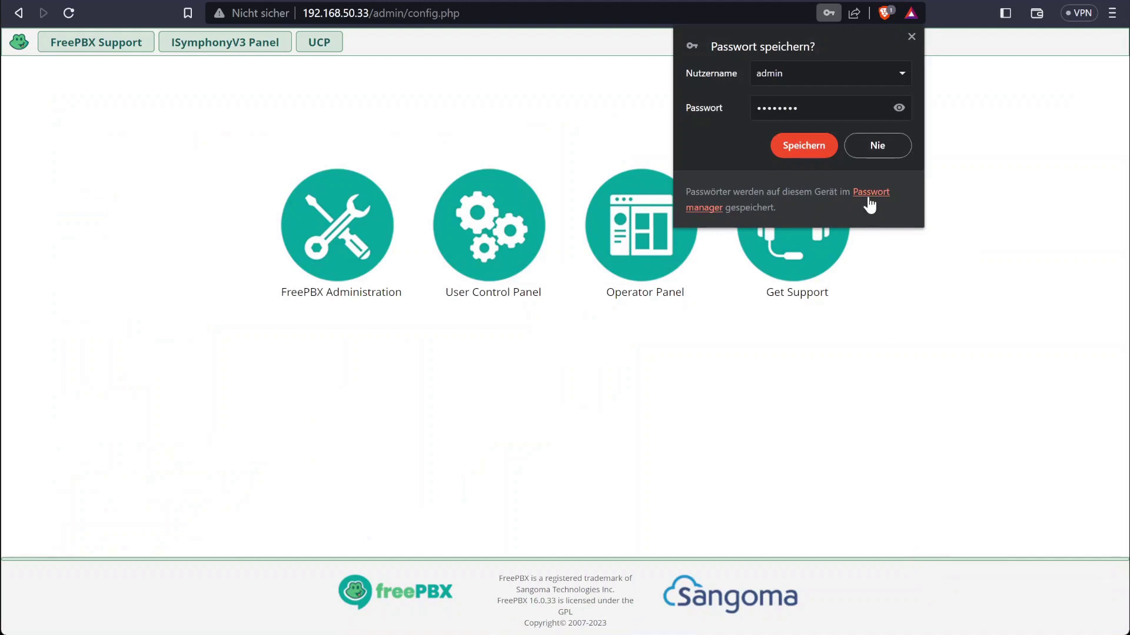
left_click(877, 152)
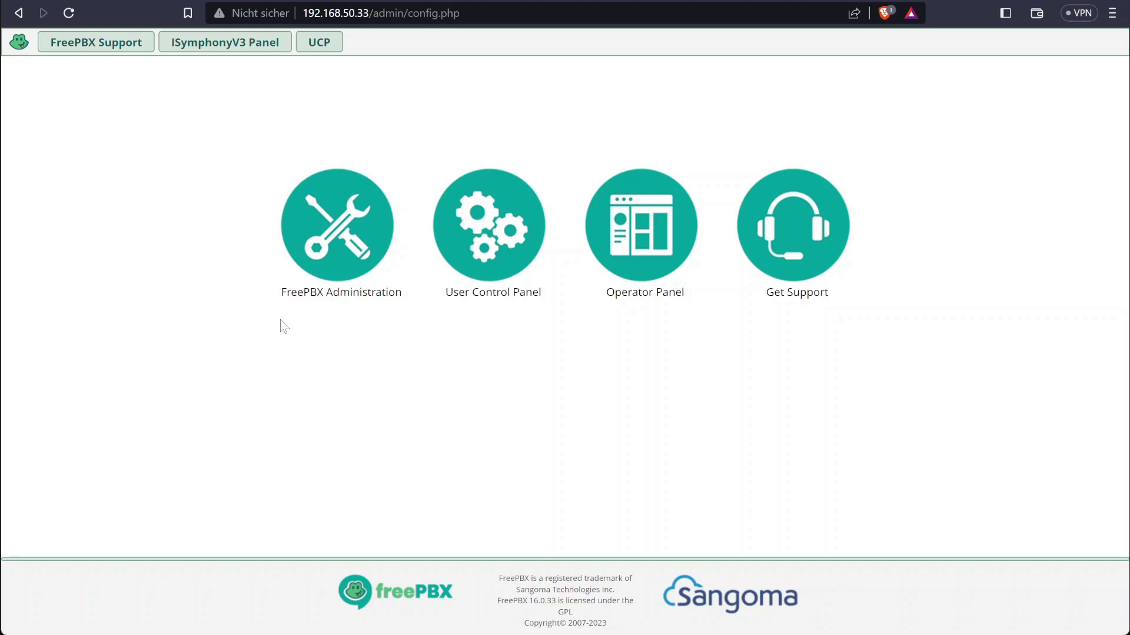
Log in to FreePBX Administration as admin with the account password
left_click(337, 235)
type("admin")
key("Tab")
type("•")
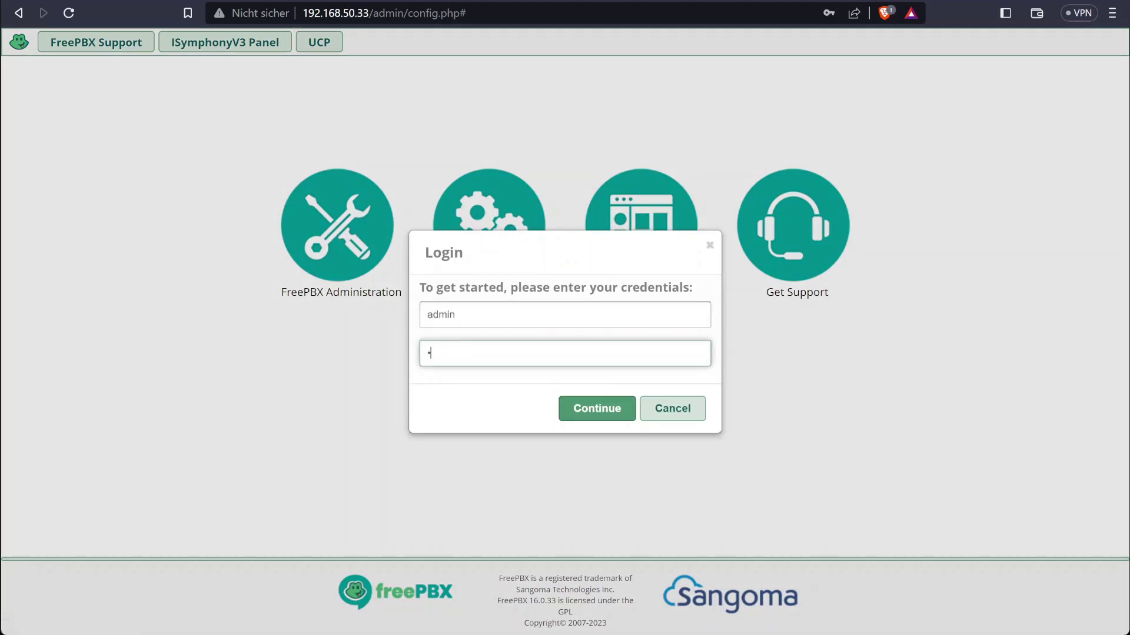
type("•••••••")
key("Return")
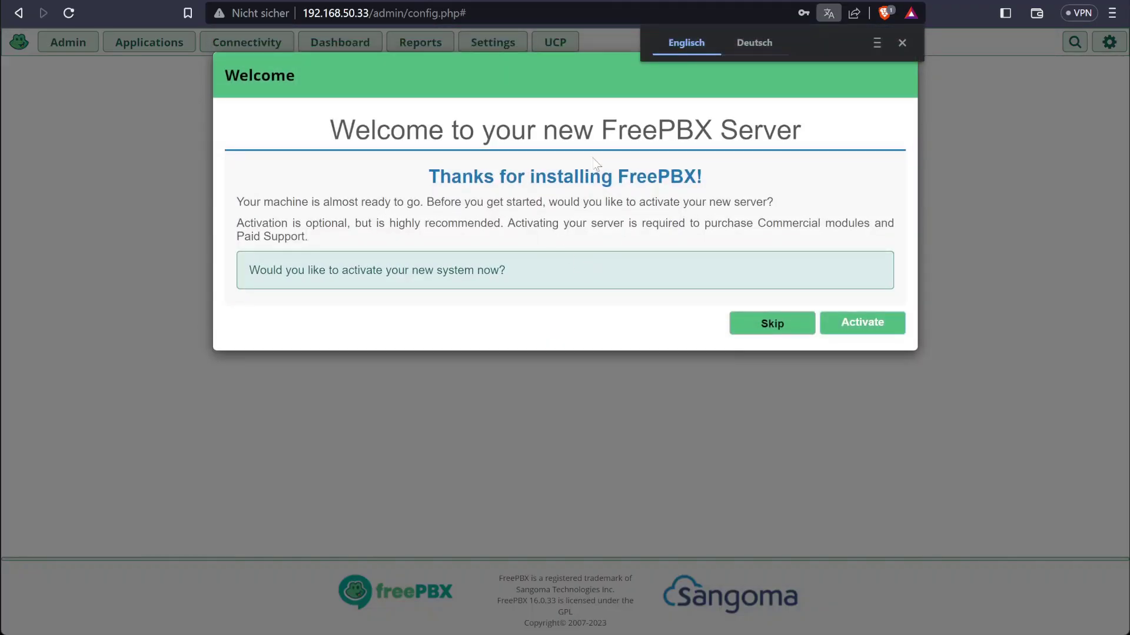
Skip activation and the PBXact Cloud, Sipstation, Soft clients, Sangoma Phones and Reseller promotions
left_click(902, 43)
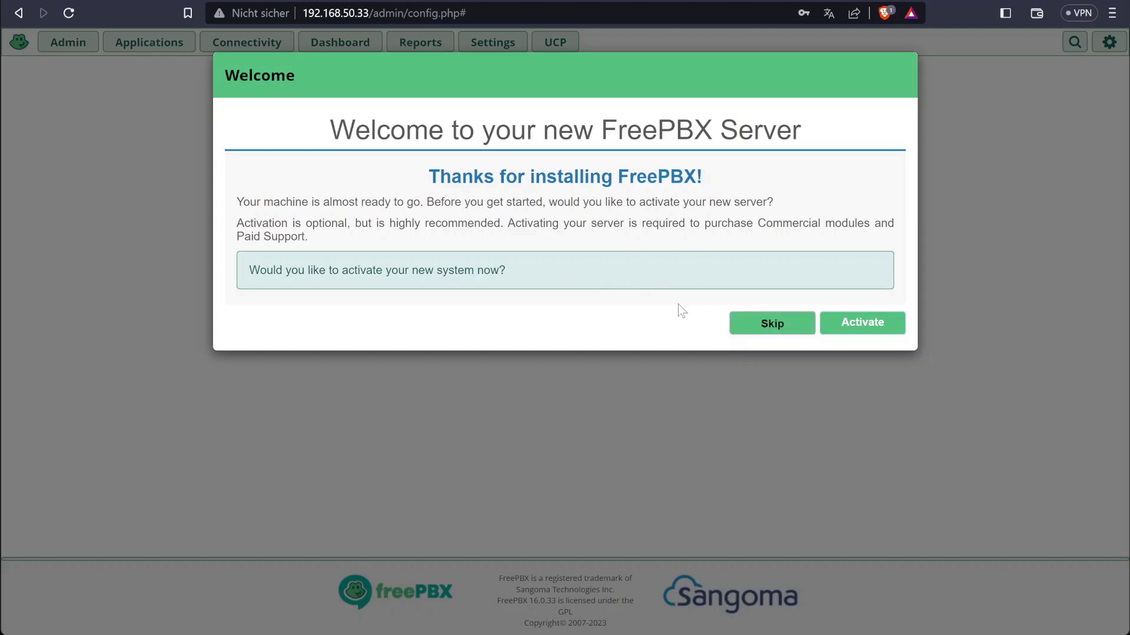
left_click(759, 330)
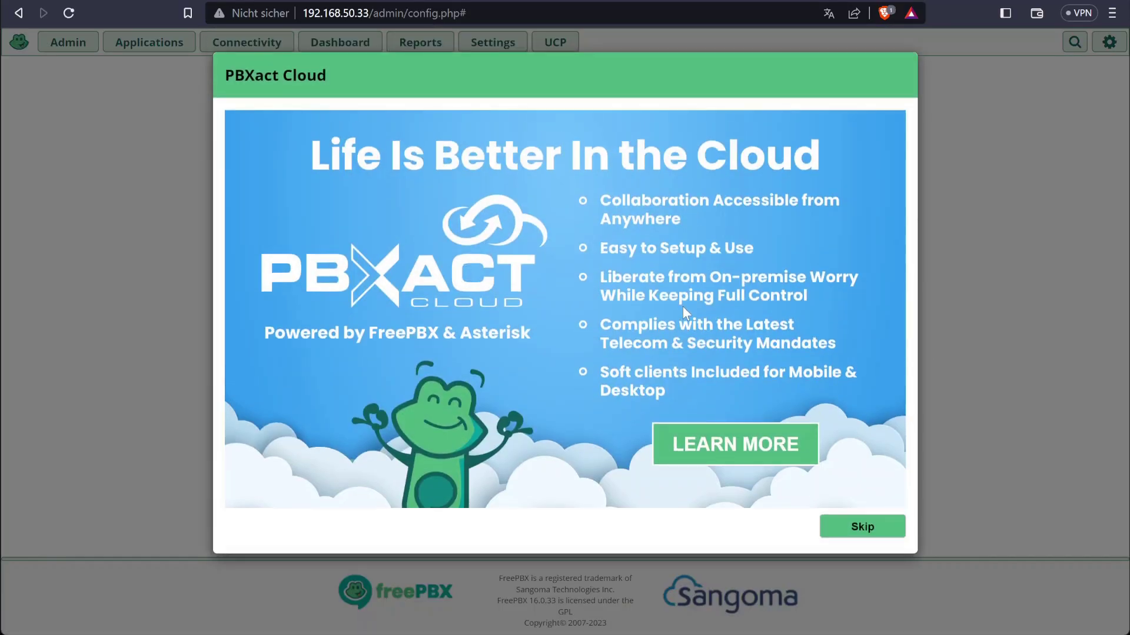
left_click(860, 529)
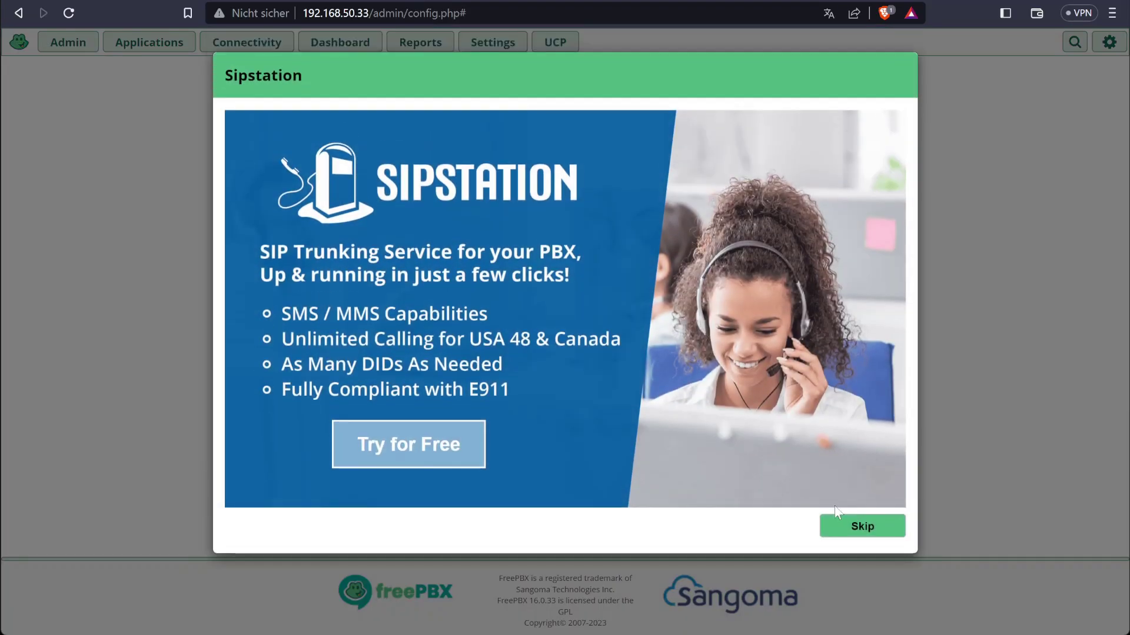
left_click(865, 529)
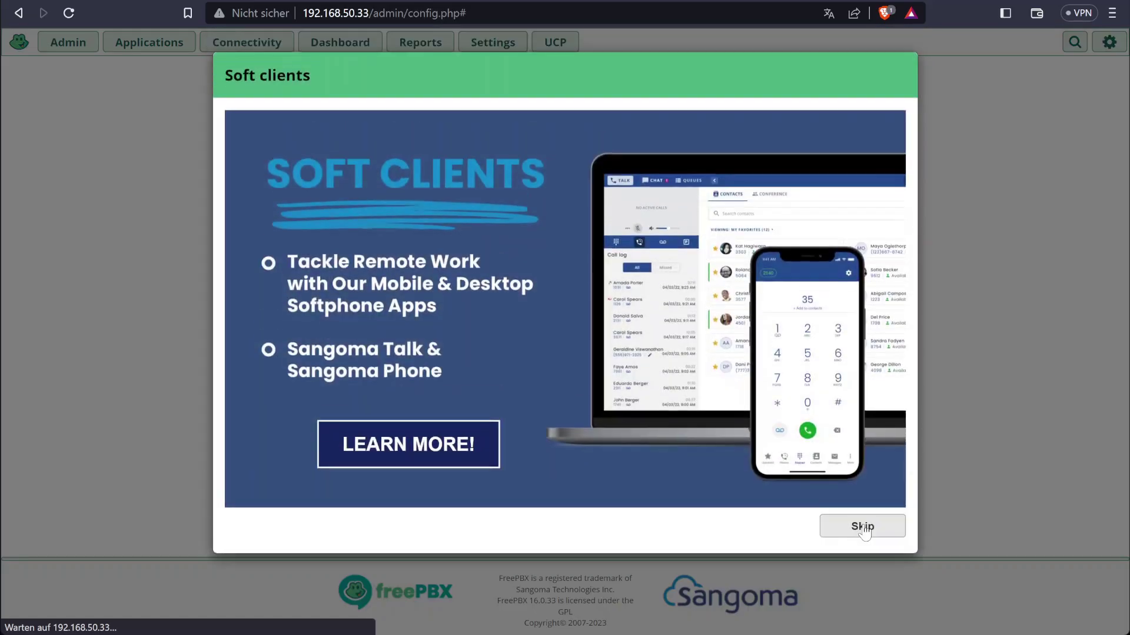
left_click(863, 532)
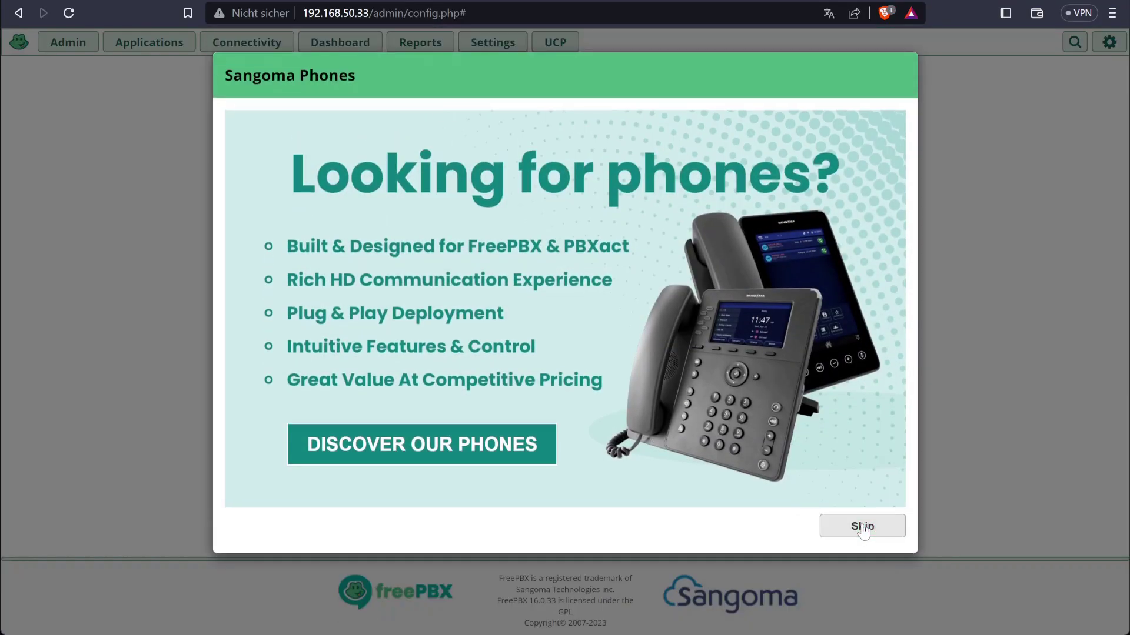
left_click(863, 532)
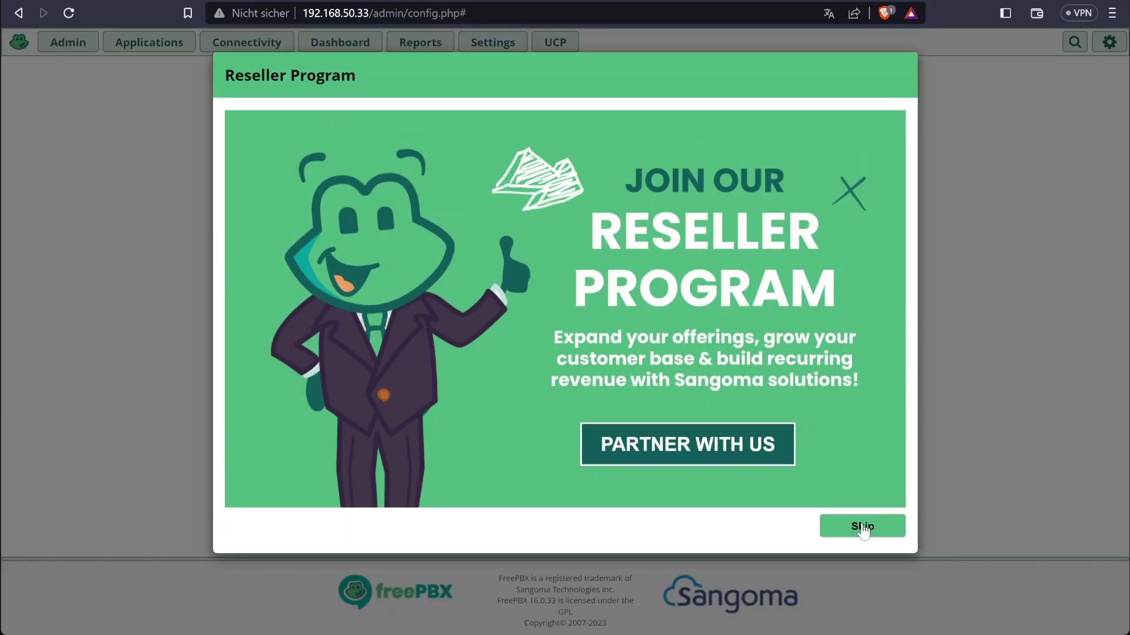
left_click(862, 529)
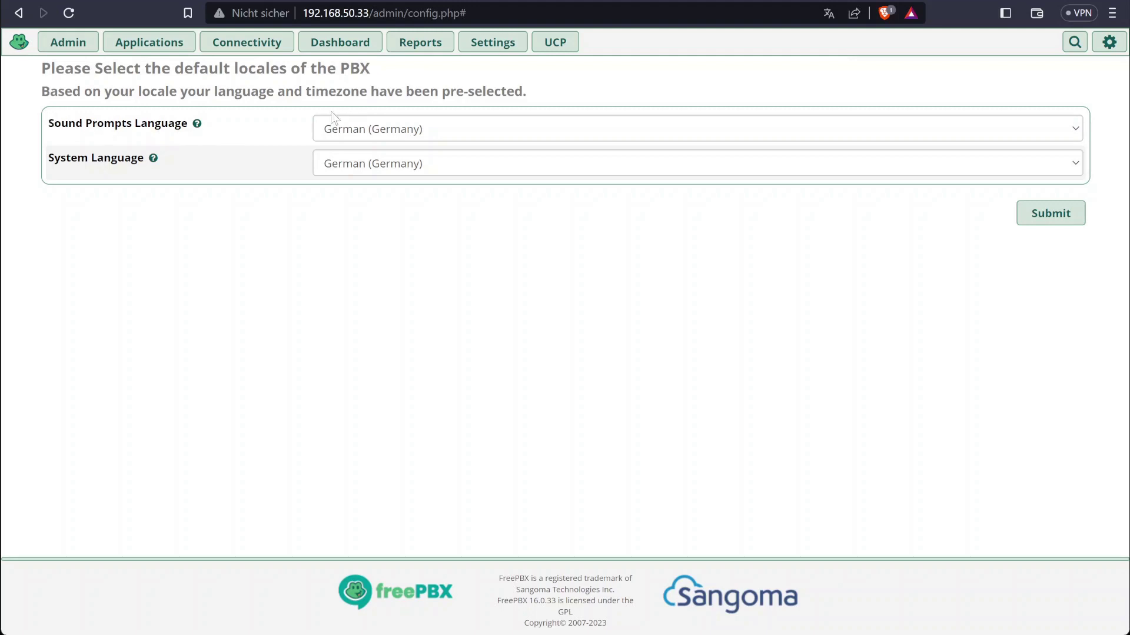
Choose English sound prompts and English (United States) system language, then submit the locales
left_click(394, 133)
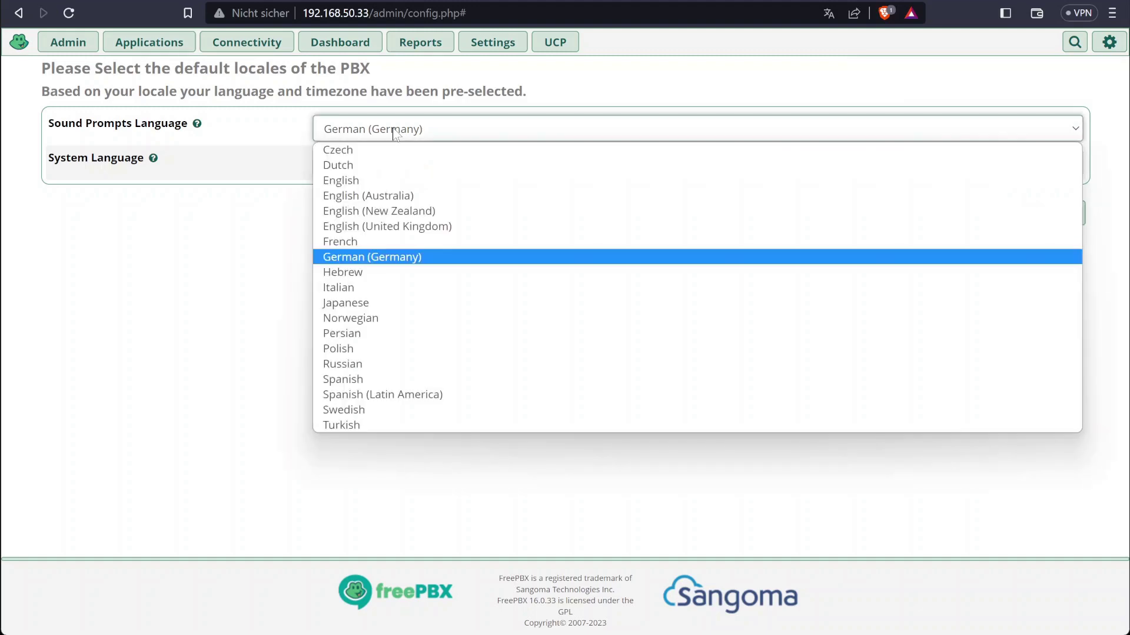
left_click(425, 182)
left_click(441, 168)
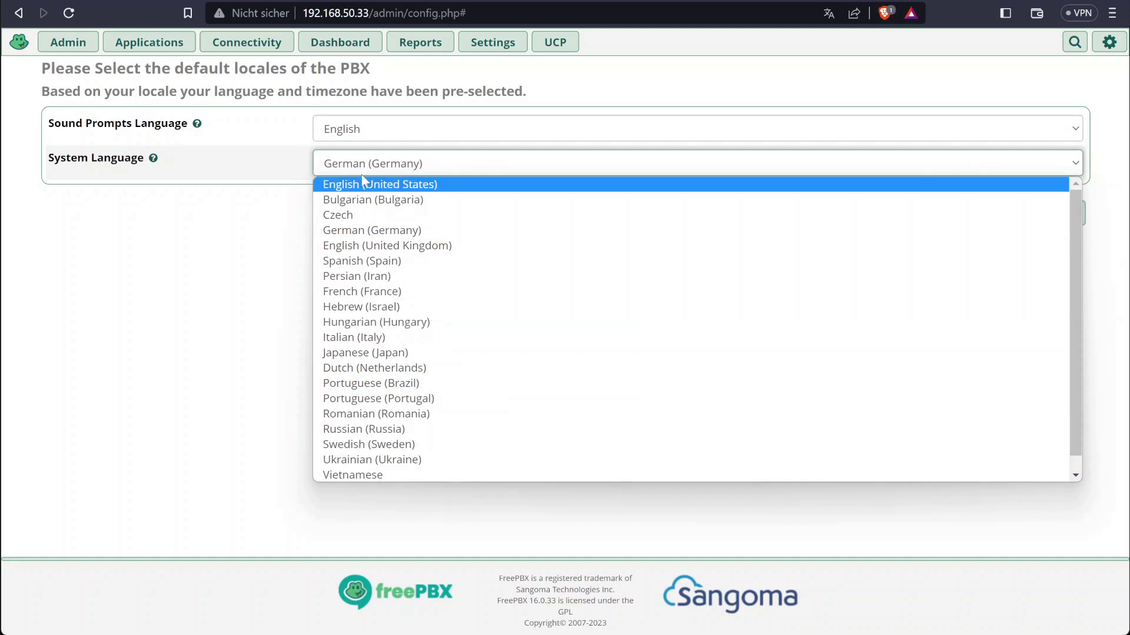
left_click(412, 186)
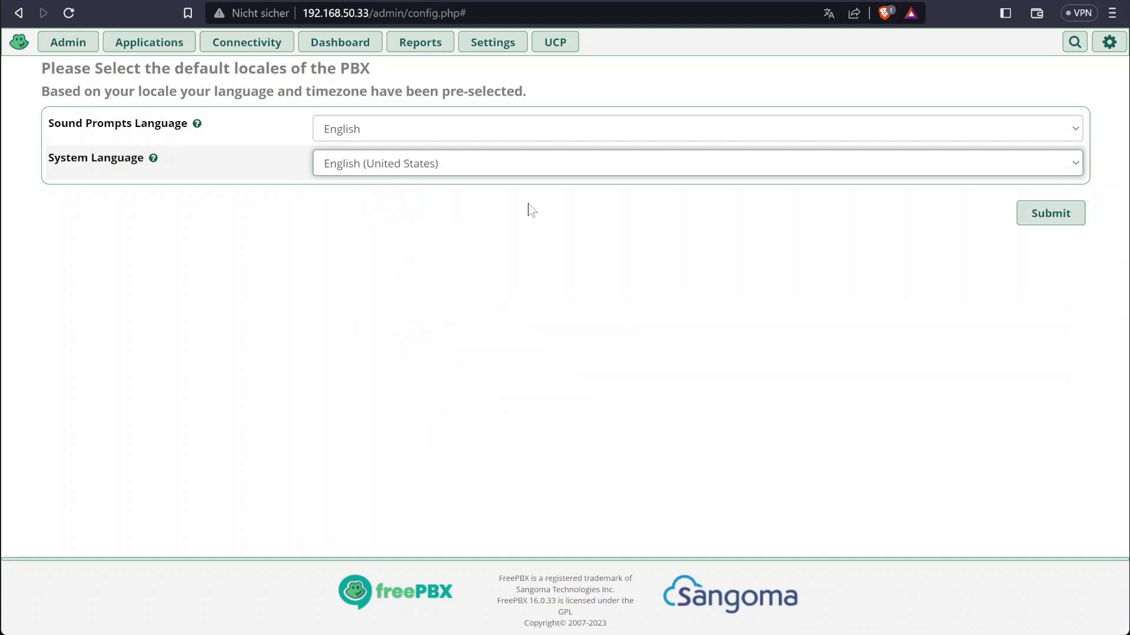
left_click(1048, 212)
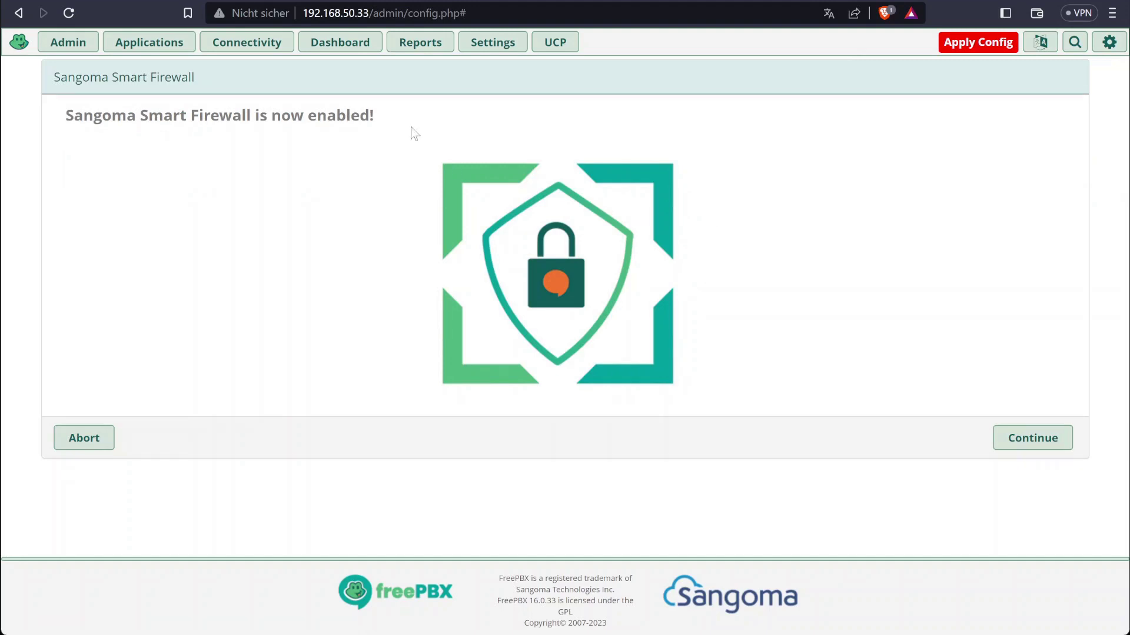
Start the Smart Firewall wizard, trusting the current client and answering the trusted-network question
left_click(1051, 437)
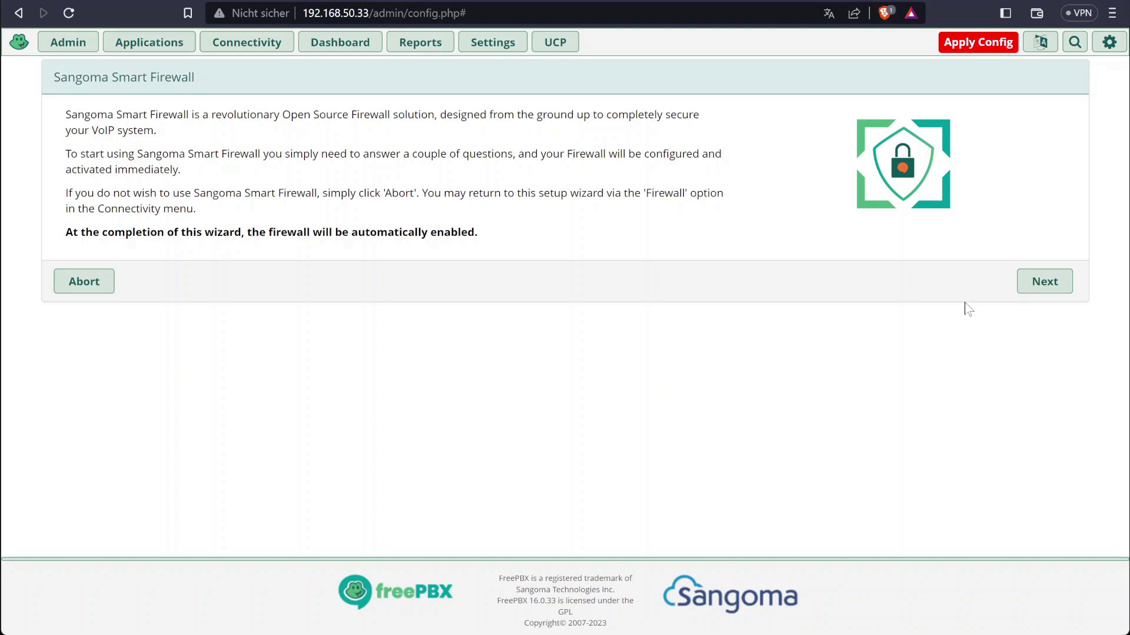
left_click(1046, 286)
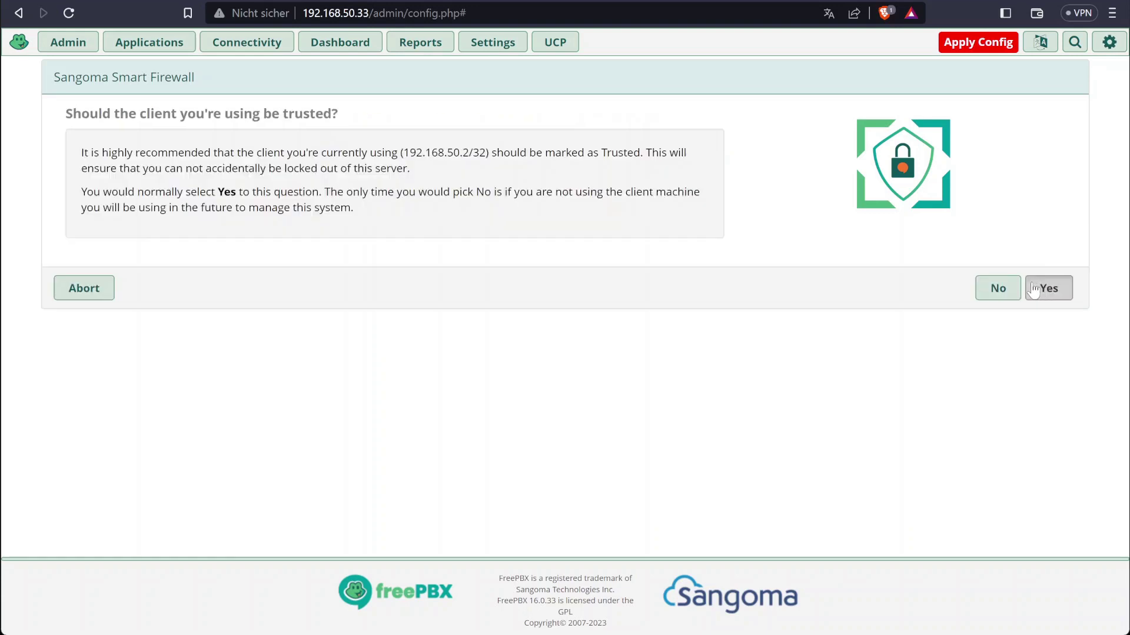
left_click(1037, 296)
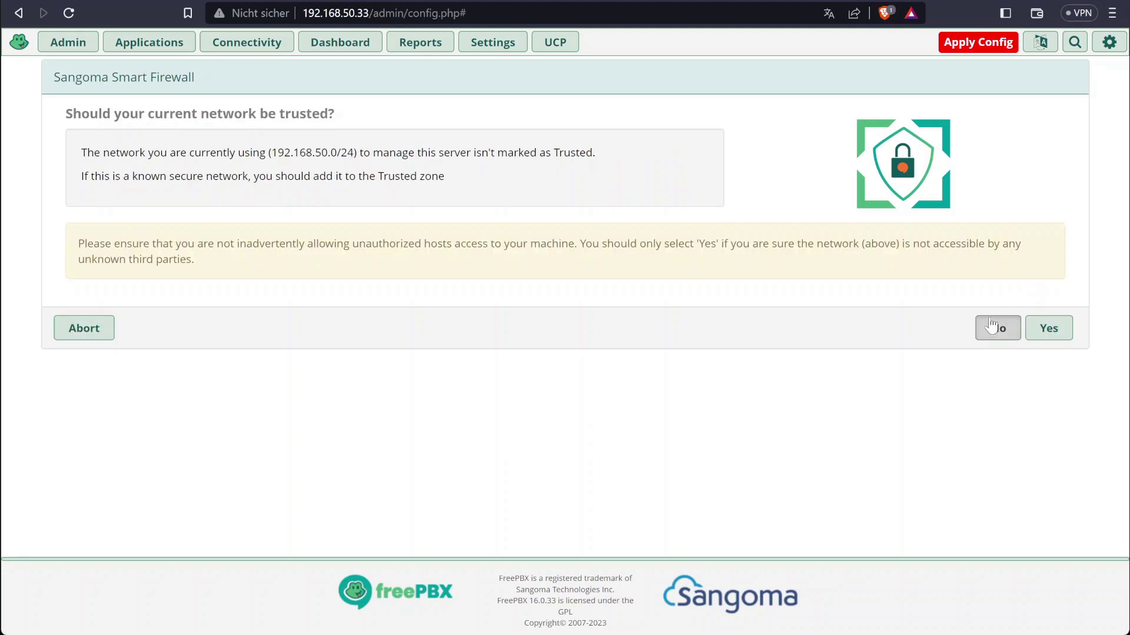
left_click(997, 328)
left_click(1047, 331)
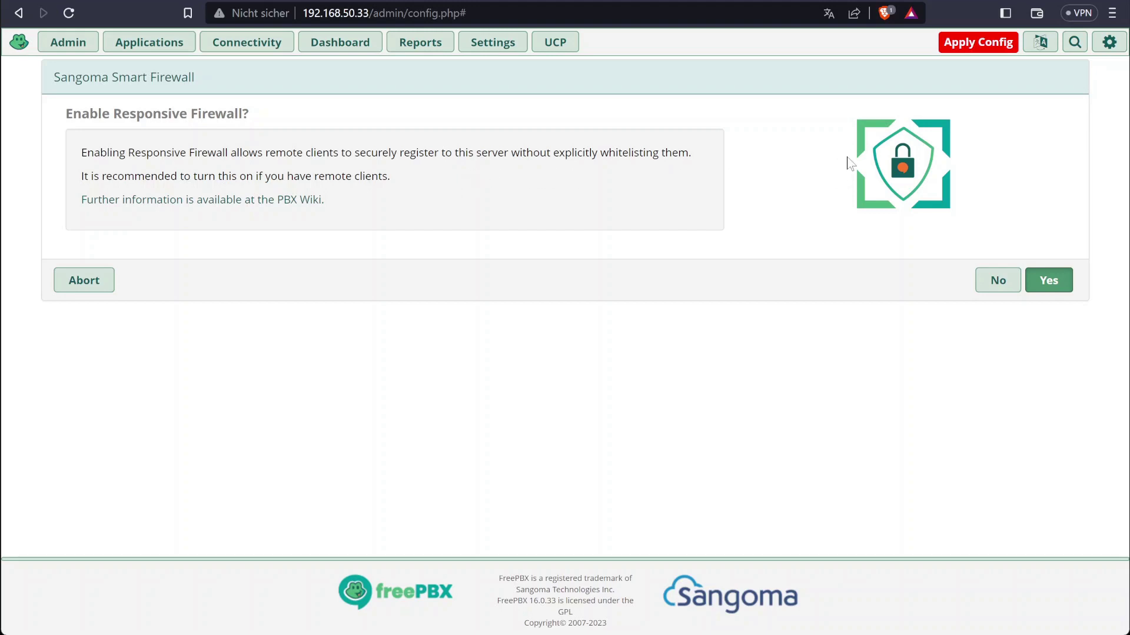
Enable the Responsive Firewall and automatic Asterisk IP settings
left_click(1049, 281)
left_click(1053, 285)
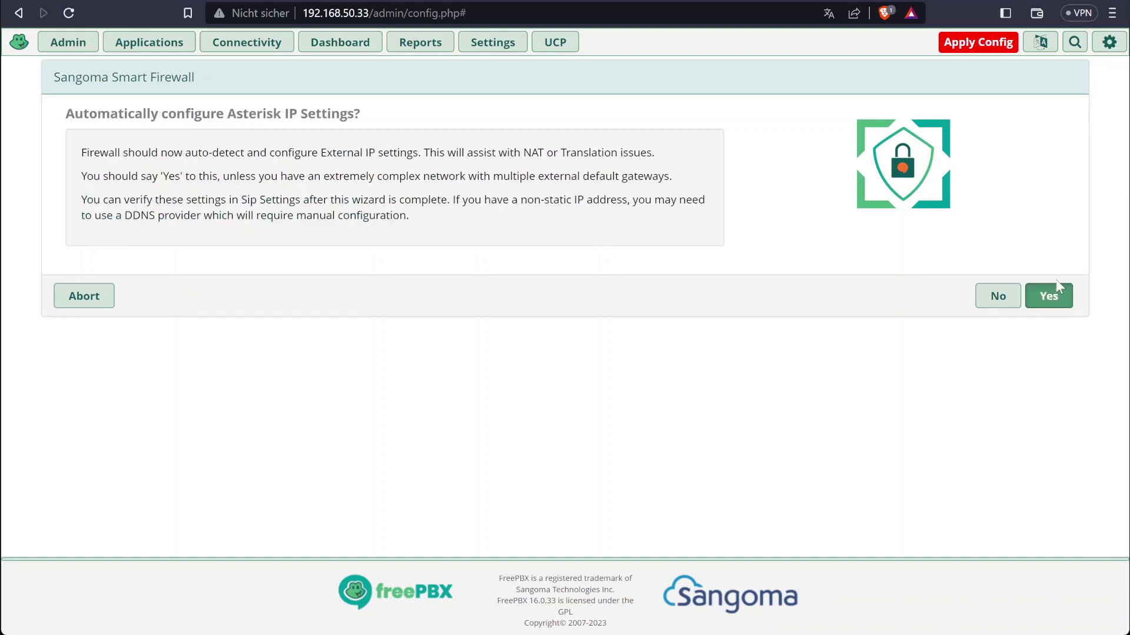
left_click(1053, 297)
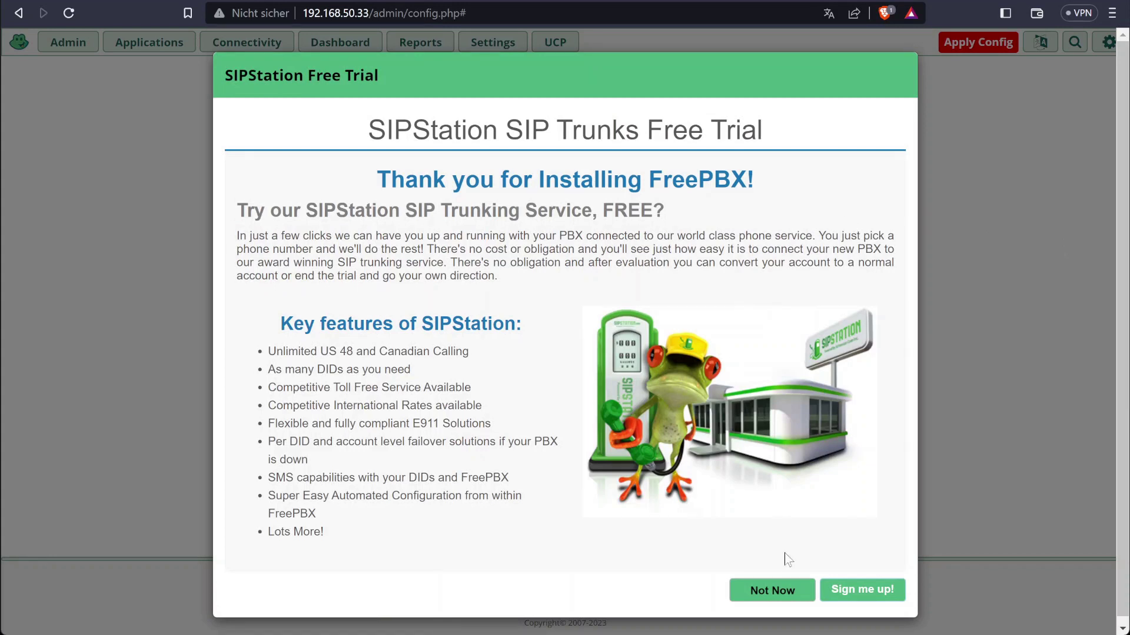
Decline the SIPStation free trial and look over the dashboard's System Overview
left_click(775, 590)
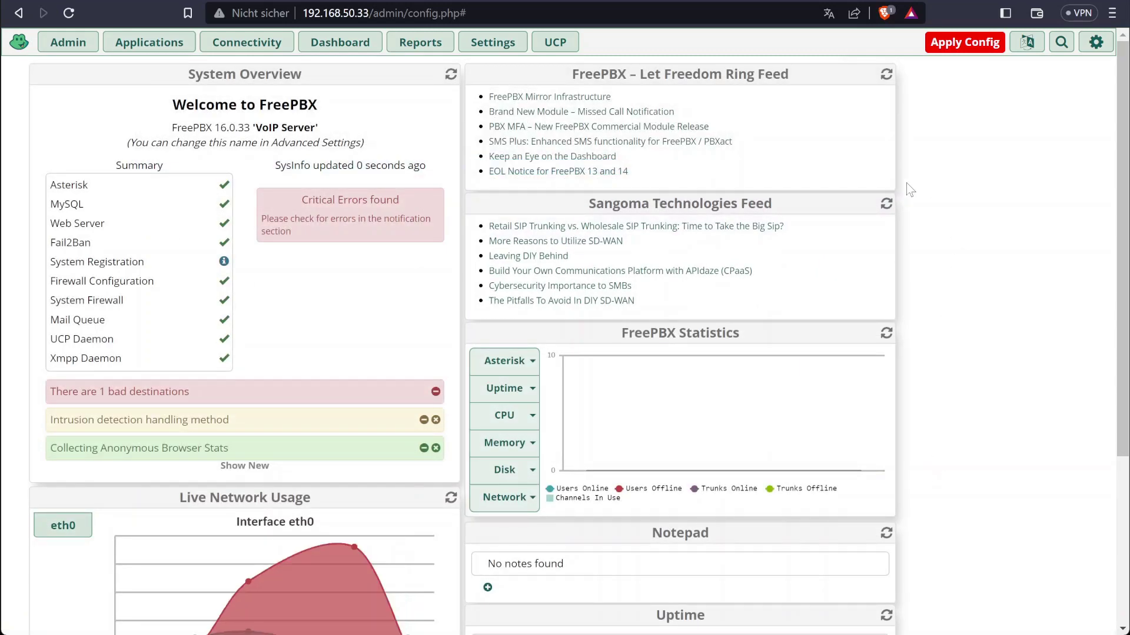
scroll(353, 276, "down", 2)
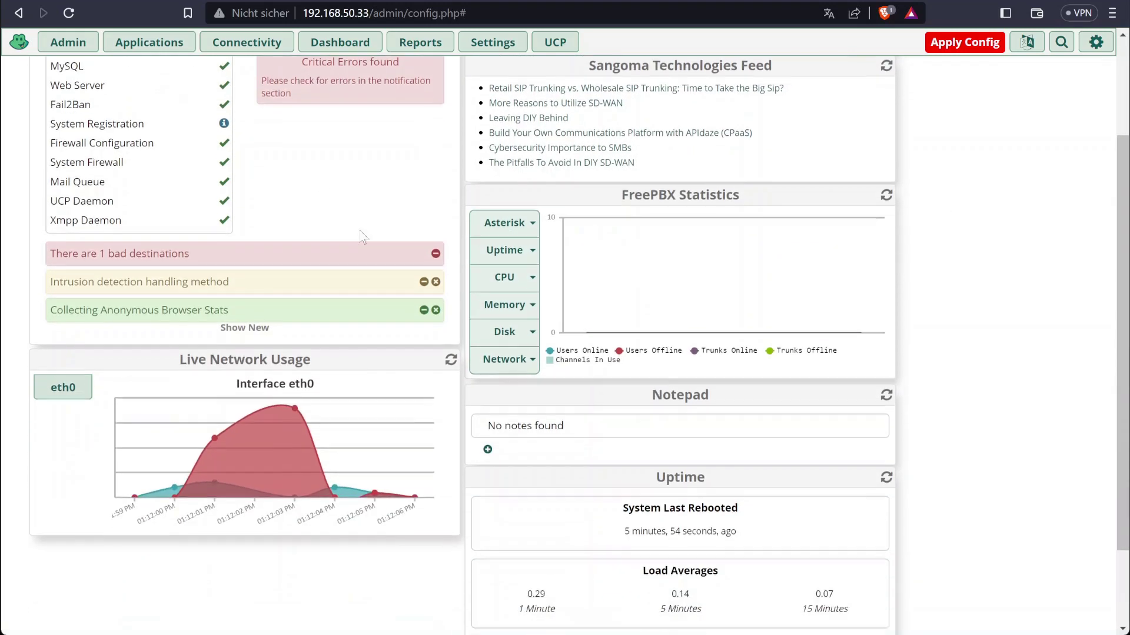
scroll(361, 288, "up", 2)
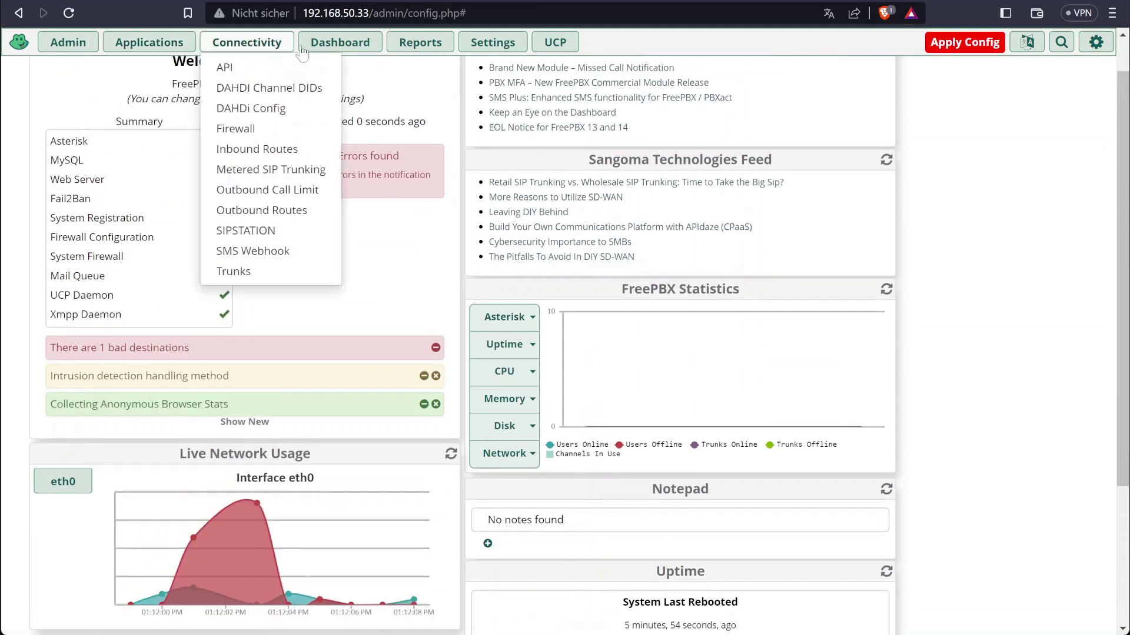
mouse_move(178, 48)
scroll(753, 287, "up", 1)
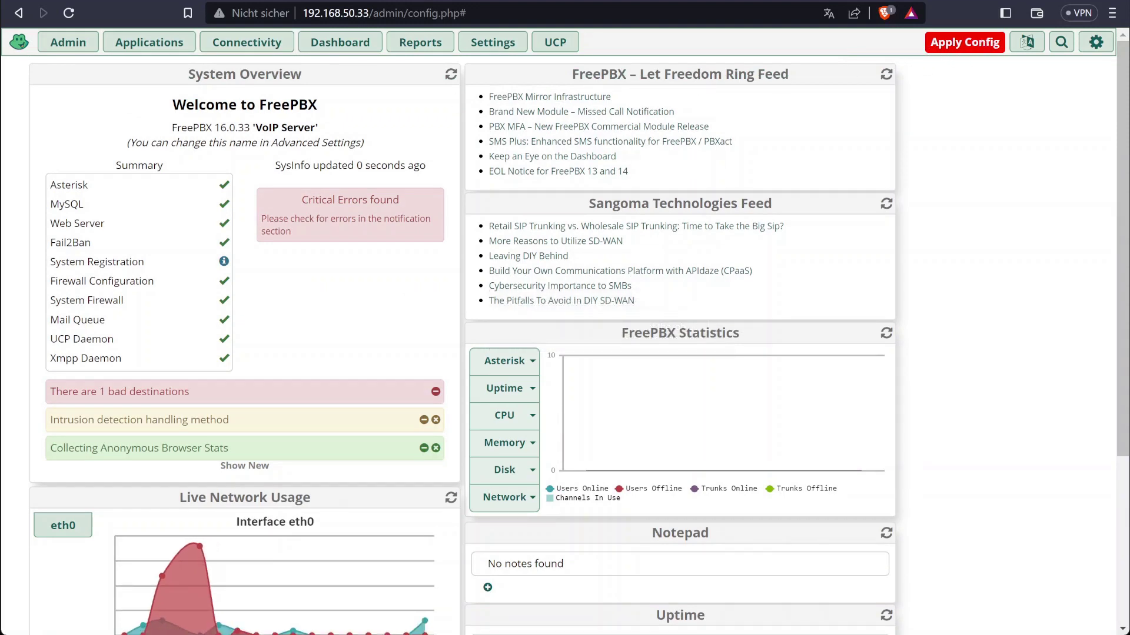
Apply the pending configuration from the dashboard
mouse_move(132, 52)
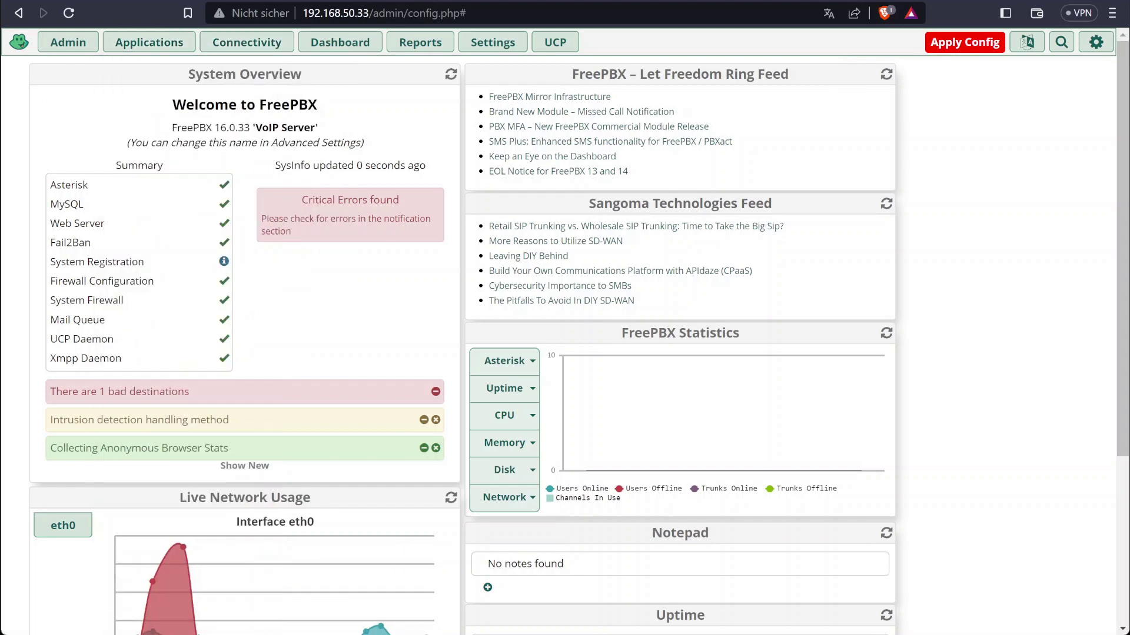
left_click_drag(612, 103, 812, 177)
left_click(812, 178)
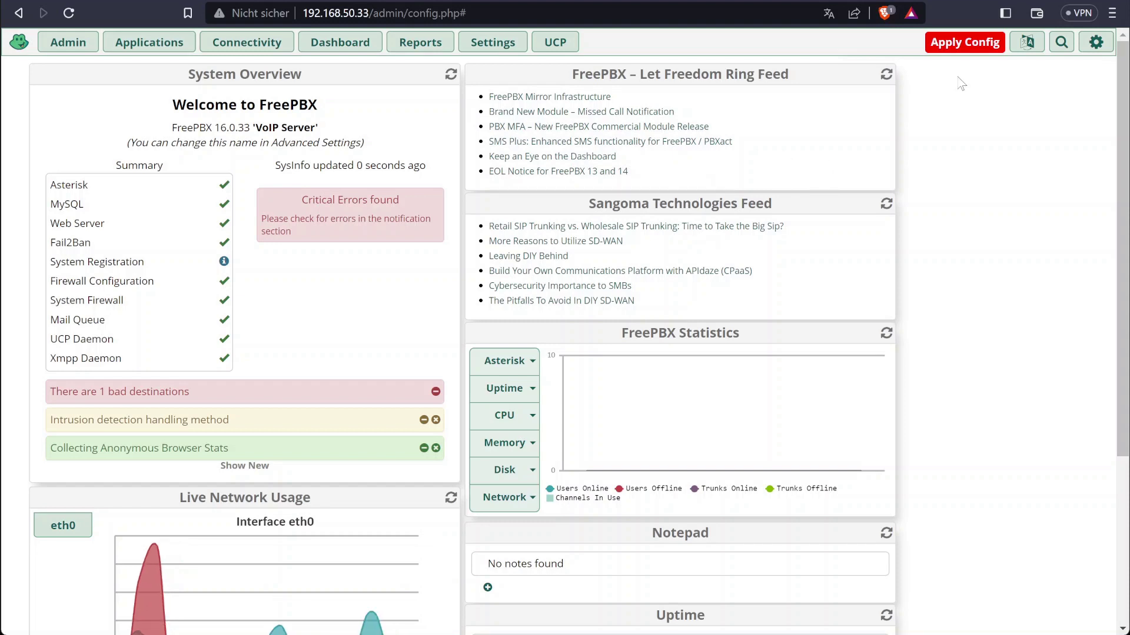
left_click(959, 50)
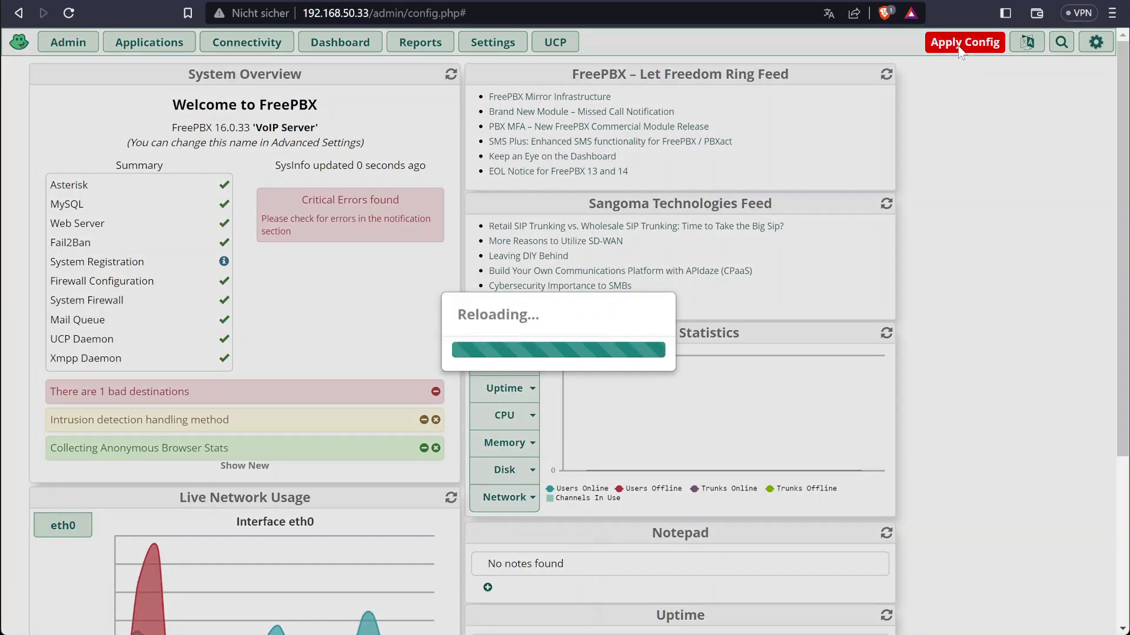